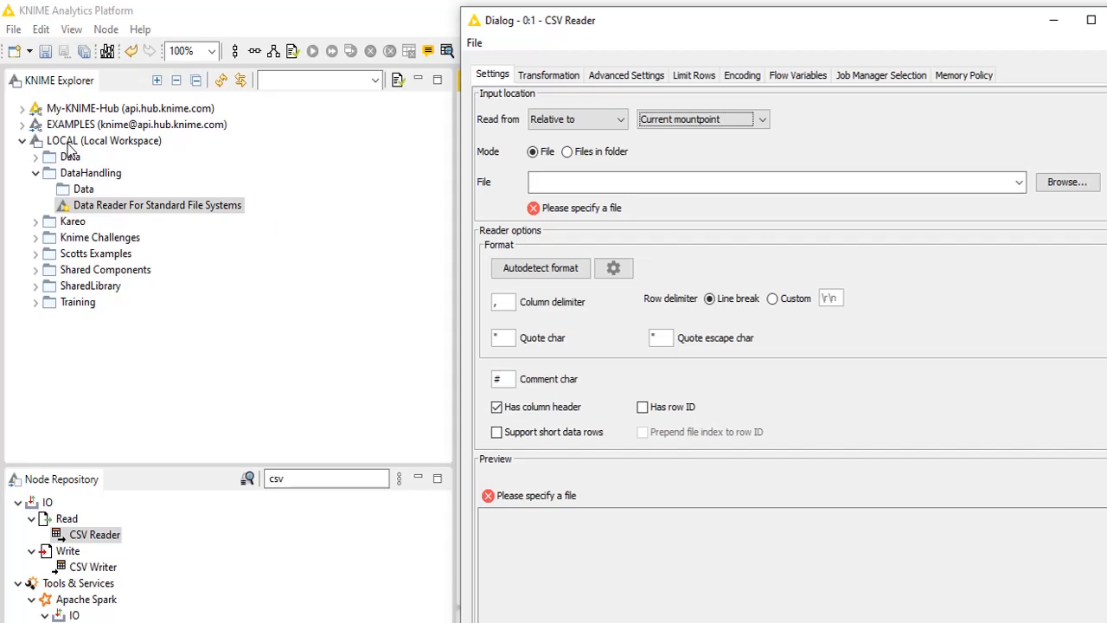
Browse the folders available relative to the current mountpoint without choosing an input file.
left_click(1069, 184)
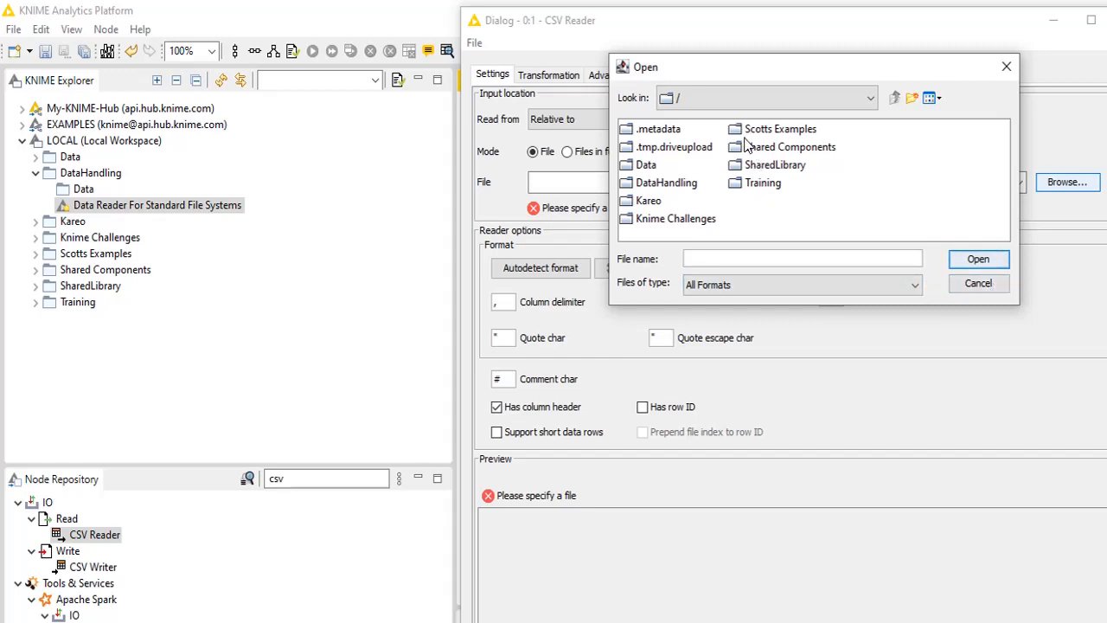
left_click(967, 294)
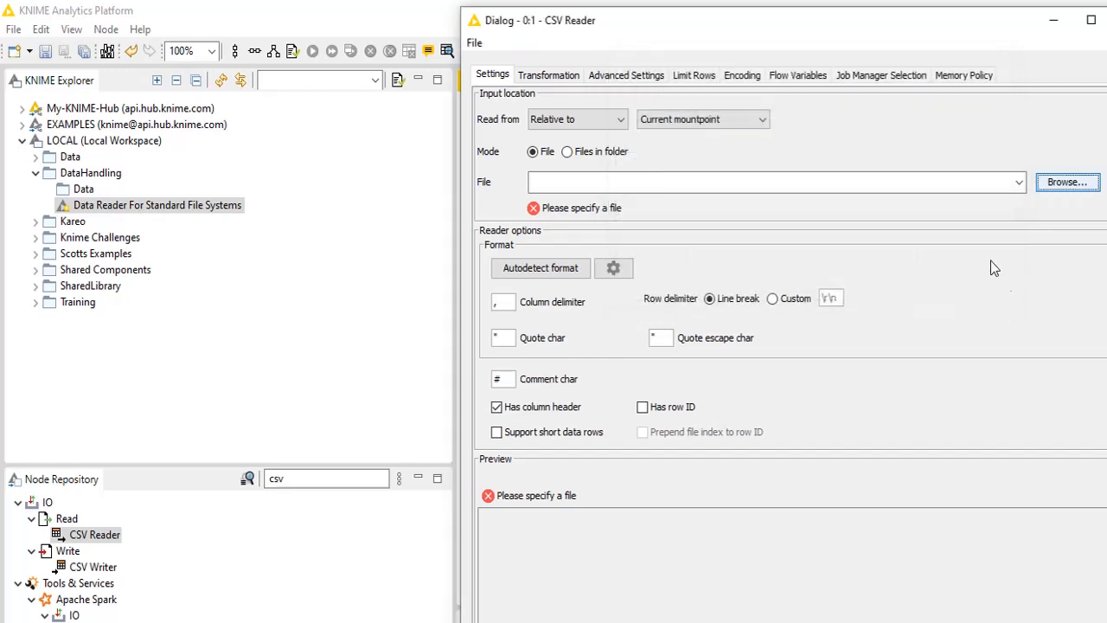
Set the CSV Reader to read relative to the current workflow and browse the Data folder without choosing a file.
left_click(763, 123)
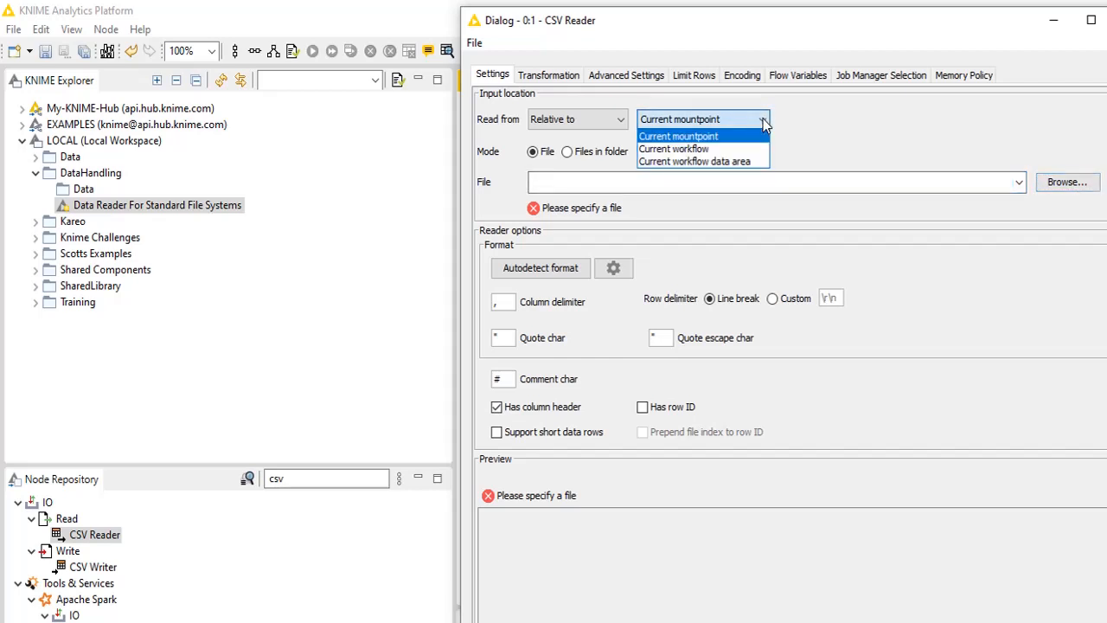
left_click(716, 151)
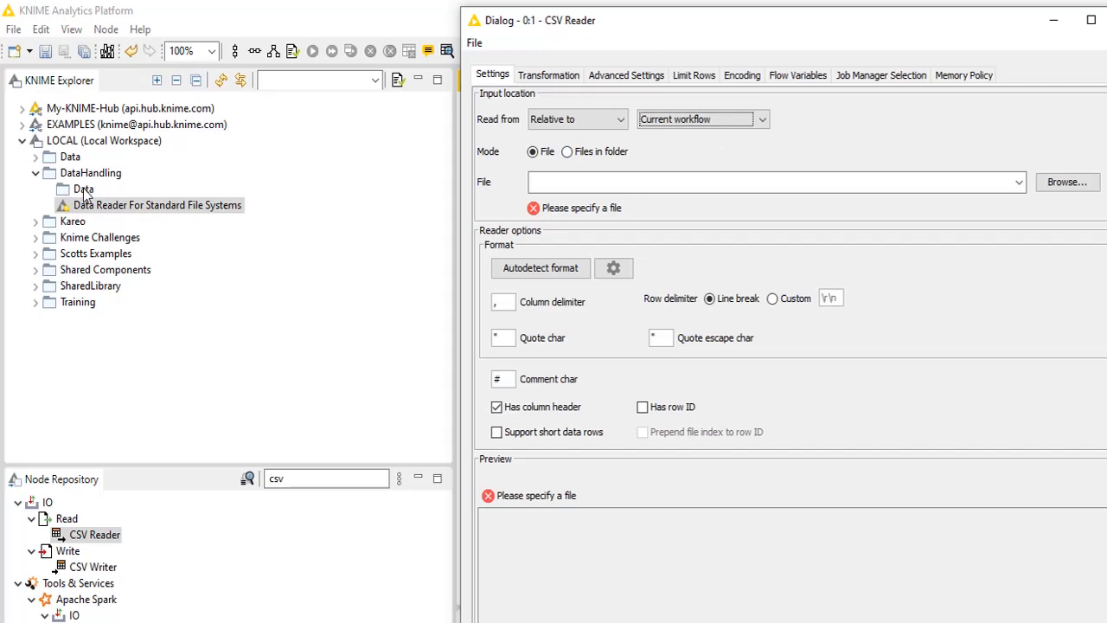
left_click(1066, 187)
left_click_drag(861, 67, 277, 325)
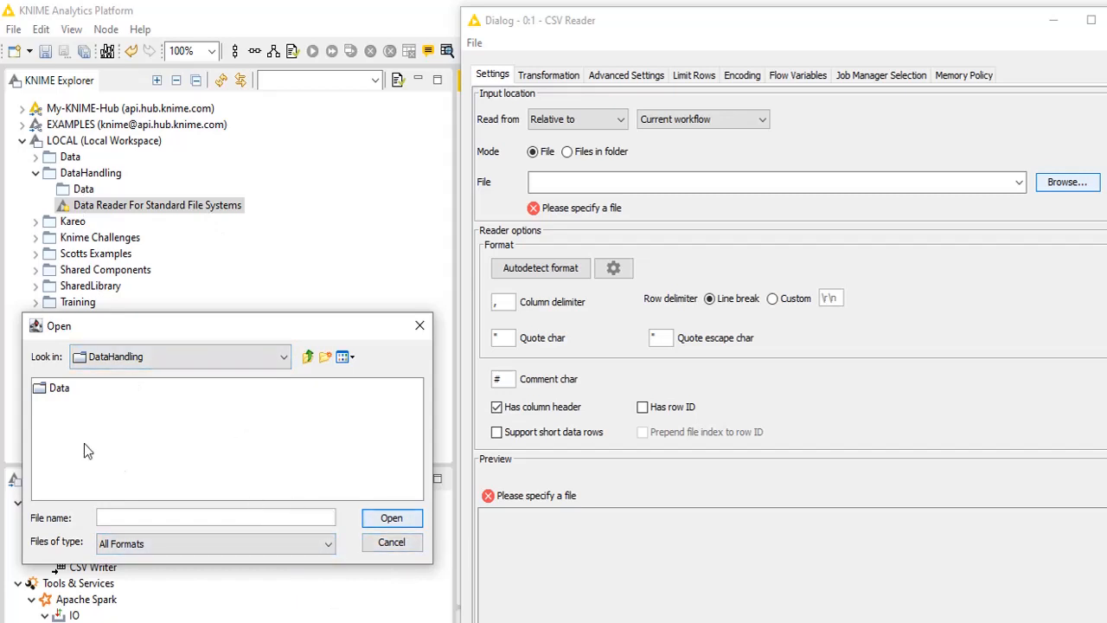
double_click(61, 390)
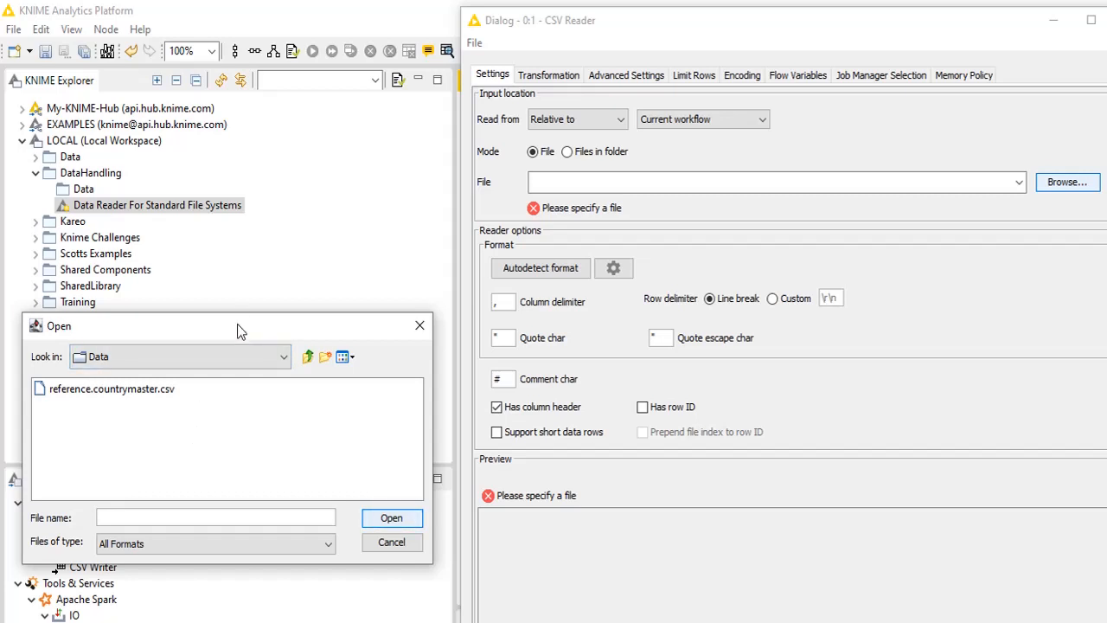
left_click_drag(237, 323, 852, 322)
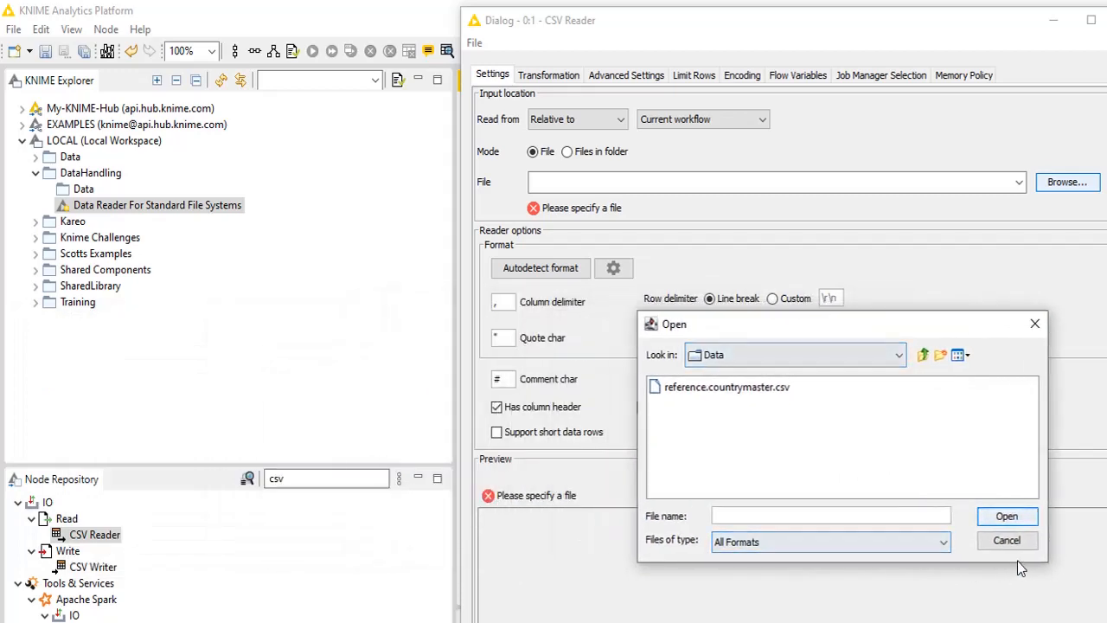
left_click(1005, 541)
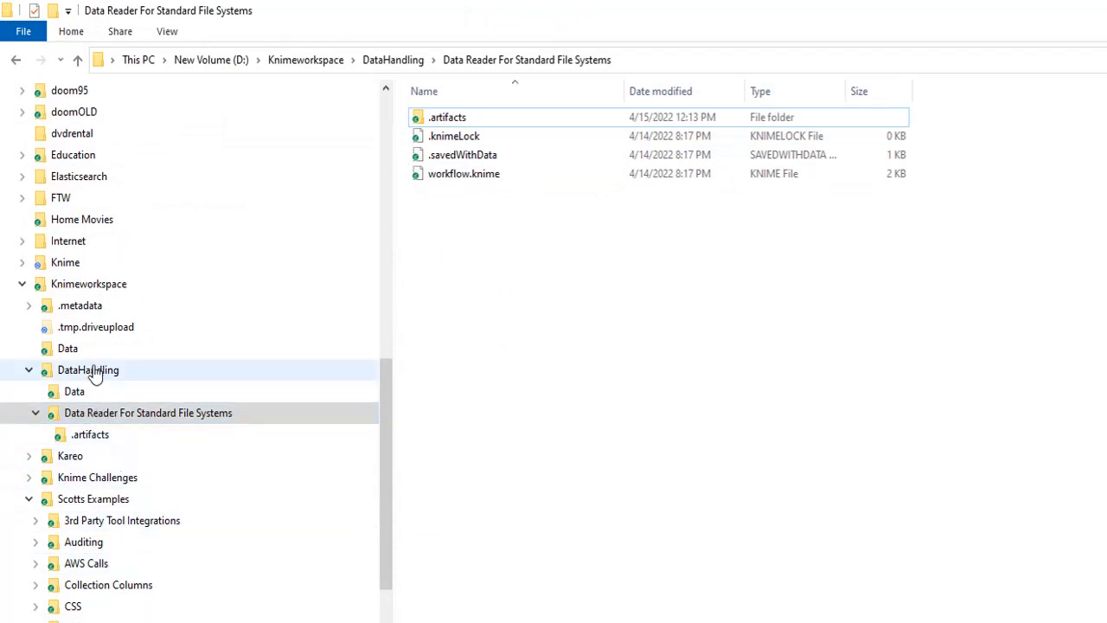
In File Explorer, create a folder named Data inside the Data Reader For Standard File Systems workflow folder.
right_click(196, 419)
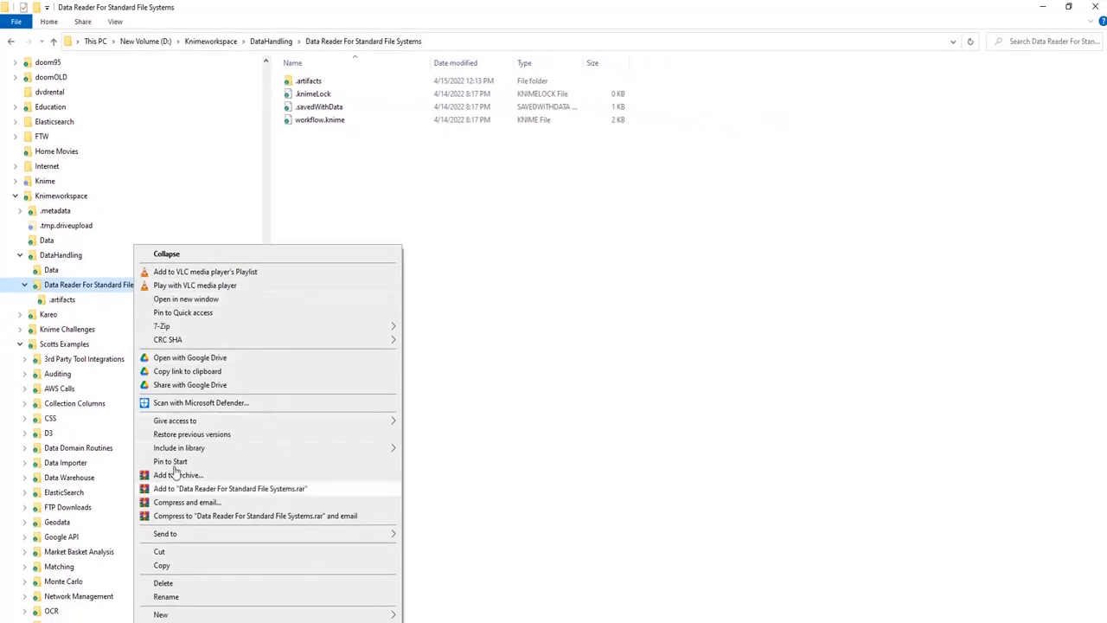
mouse_move(212, 621)
left_click(412, 616)
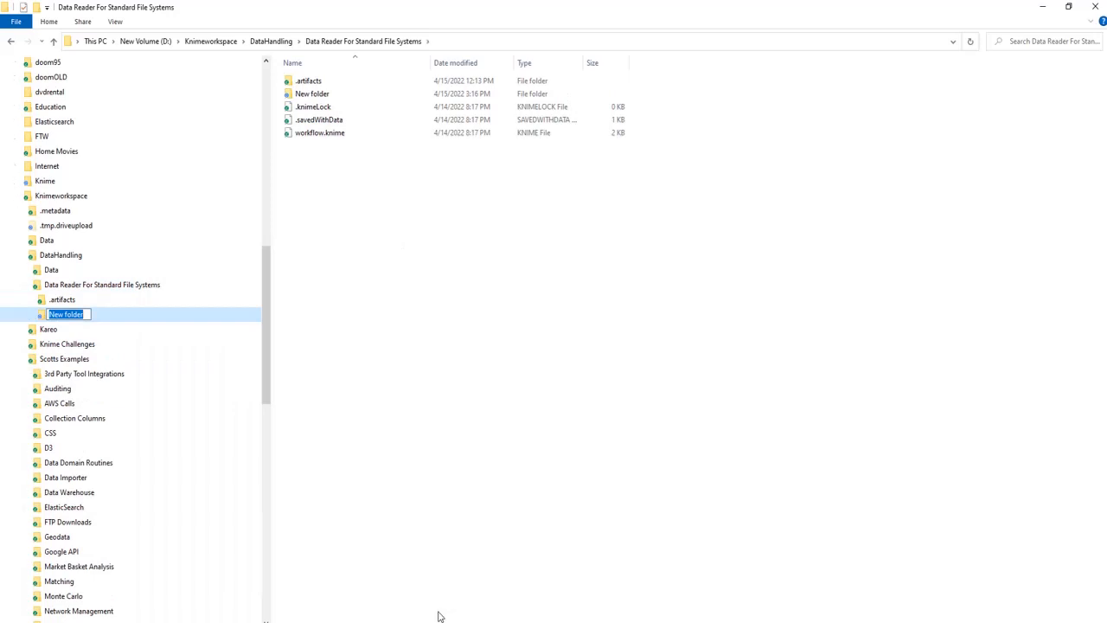
type("Data")
key("Return")
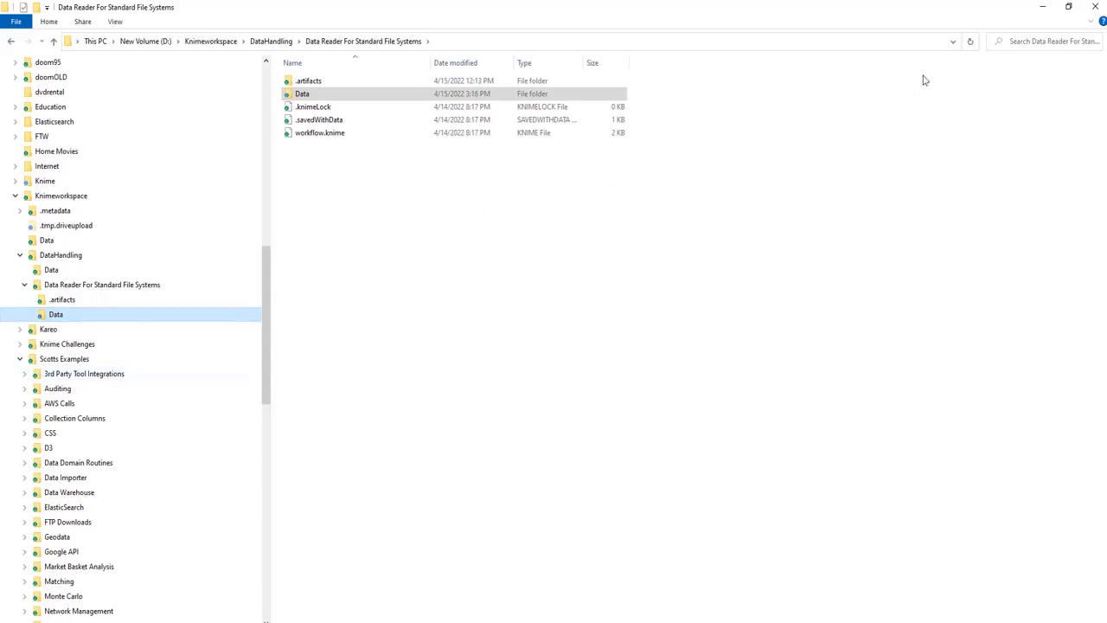
left_click(1043, 10)
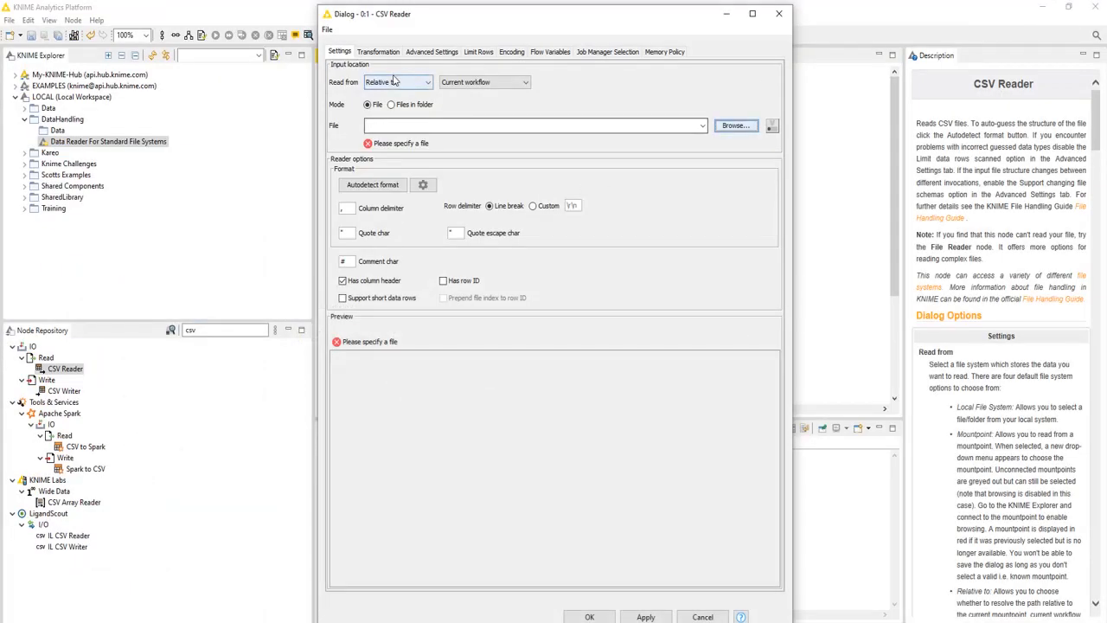
Set the CSV Reader to read relative to the current workflow data area and check which files it offers.
left_click(525, 83)
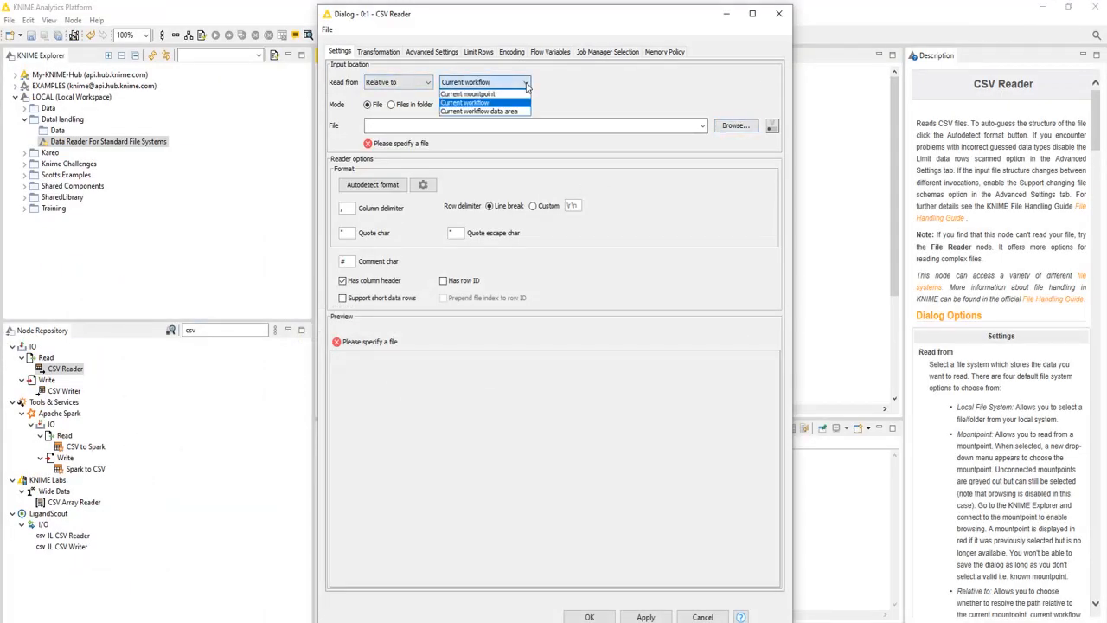
left_click(517, 111)
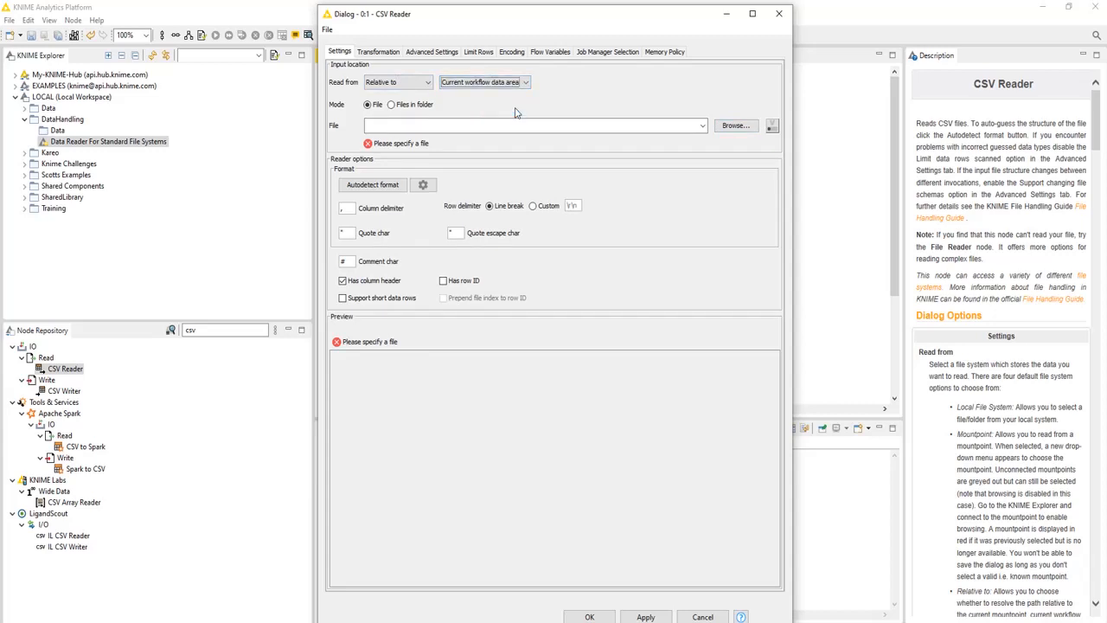
left_click(734, 127)
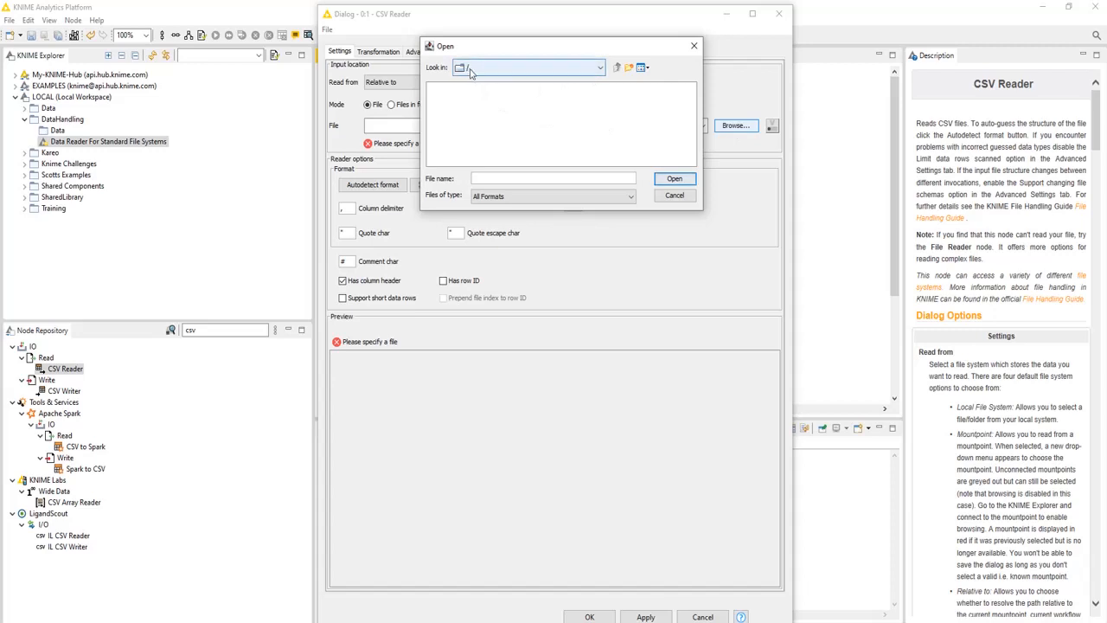
left_click(674, 195)
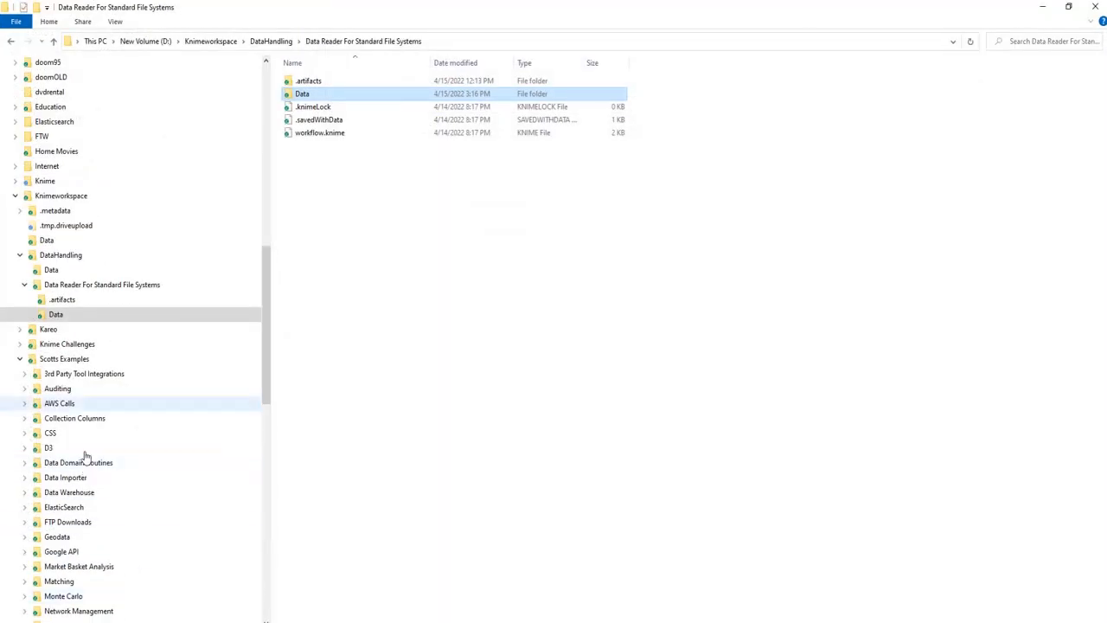
In File Explorer, move reference.countrymaster.csv from DataHandling's Data folder into the Data folder inside the workflow folder.
left_click(51, 271)
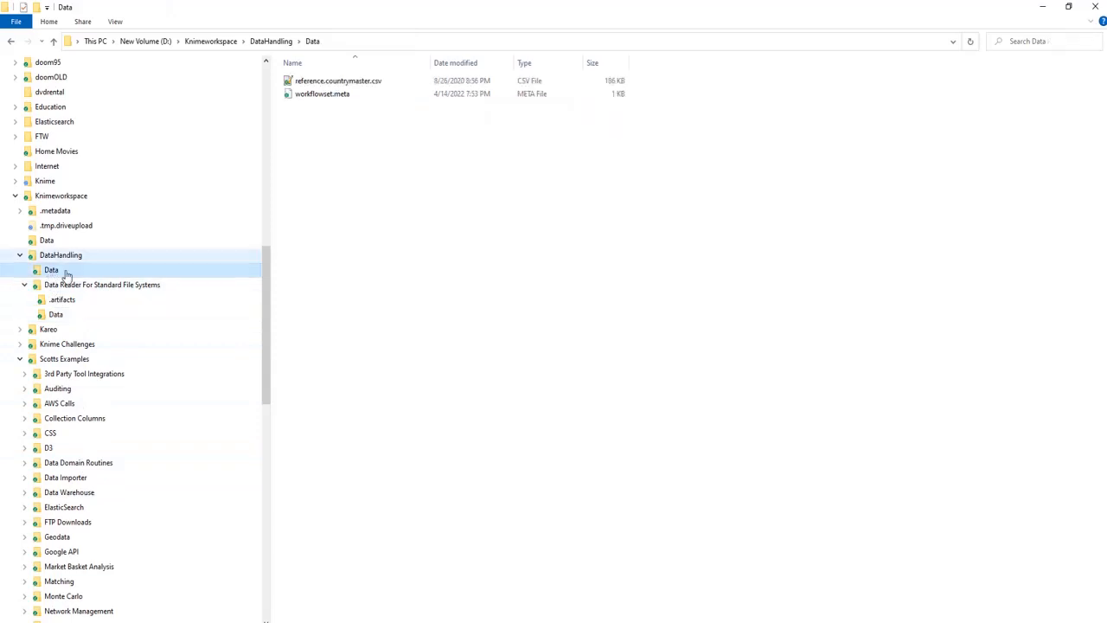
left_click(353, 83)
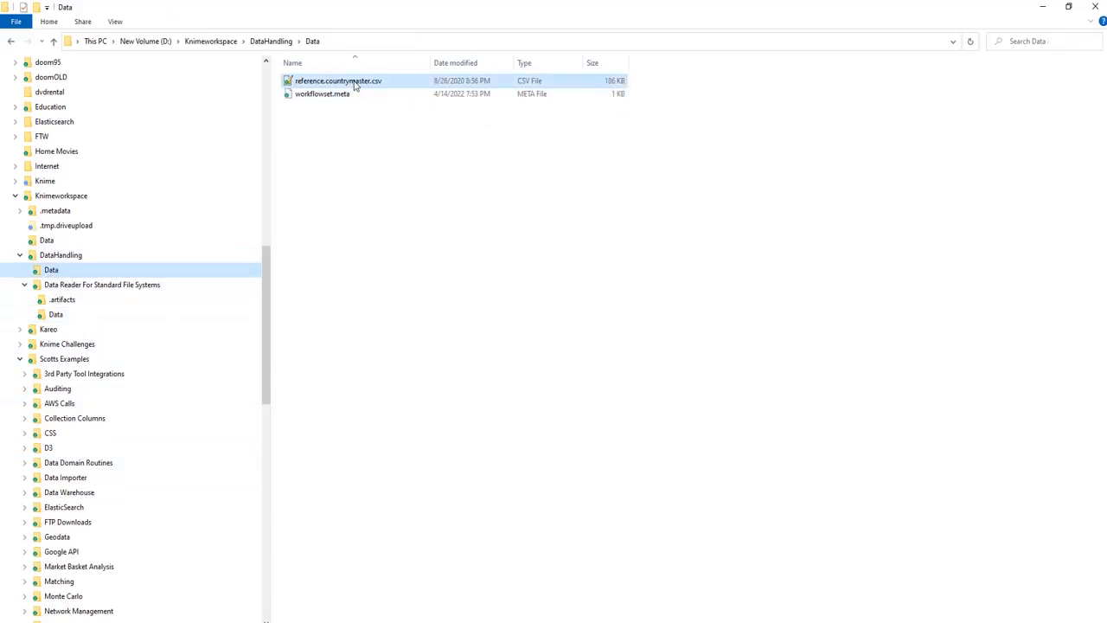
left_click_drag(354, 83, 121, 317)
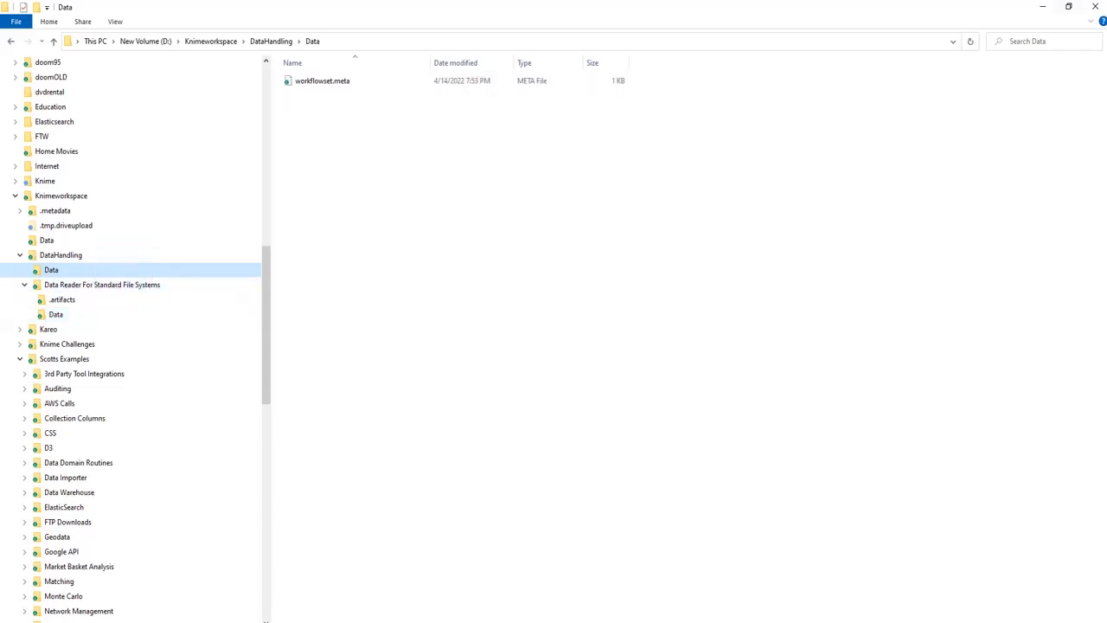
left_click(1044, 8)
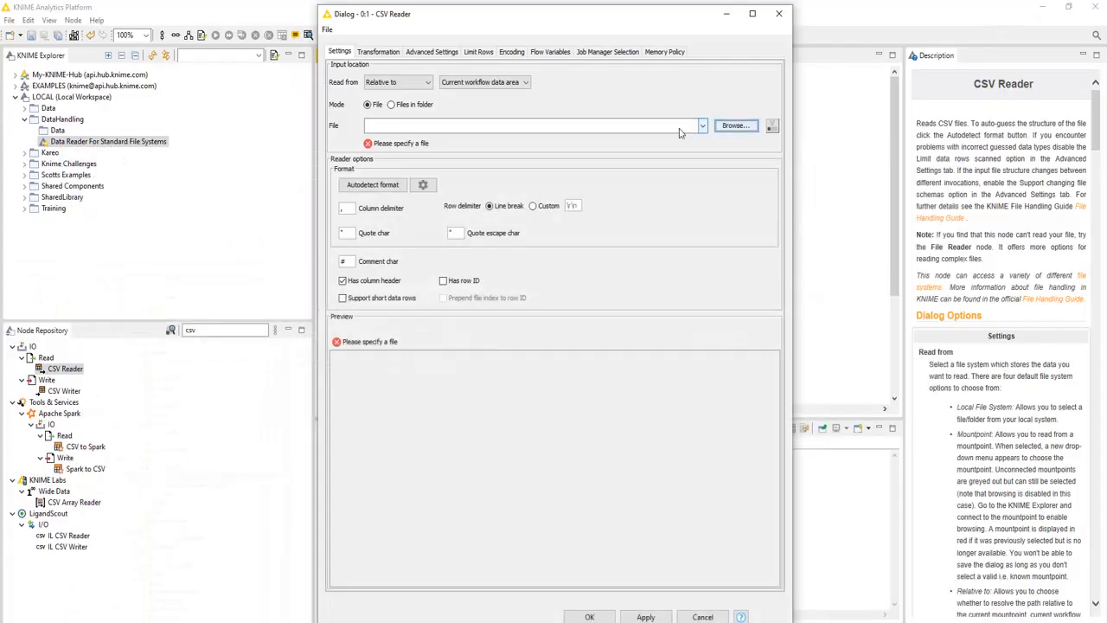
Choose reference.countrymaster.csv from the workflow data area as the CSV Reader's input file and accept the node settings.
left_click(734, 127)
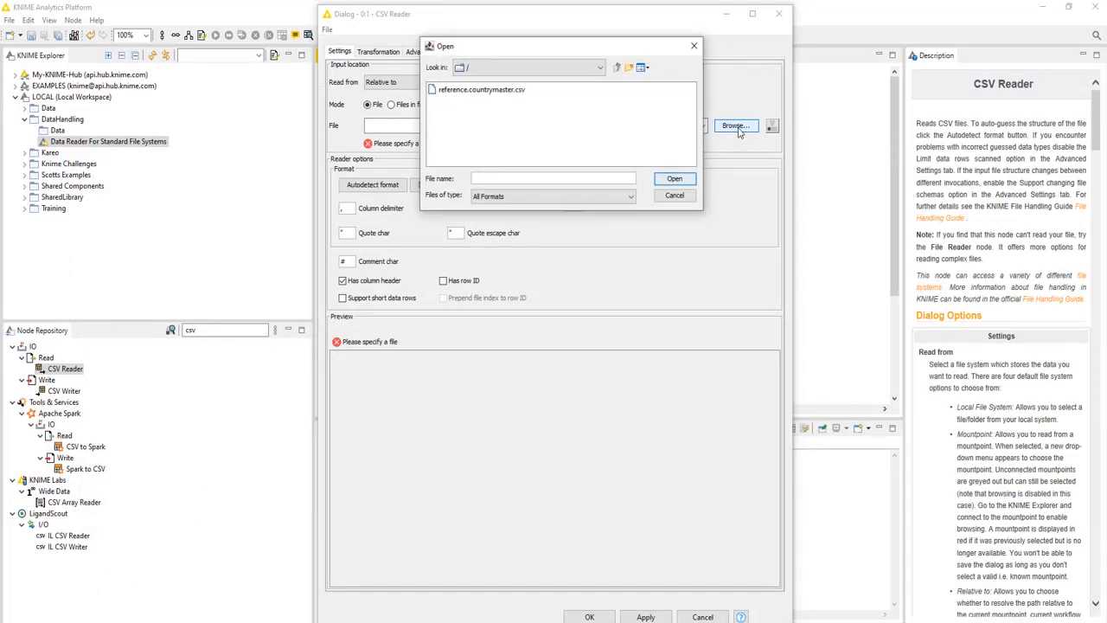
double_click(498, 91)
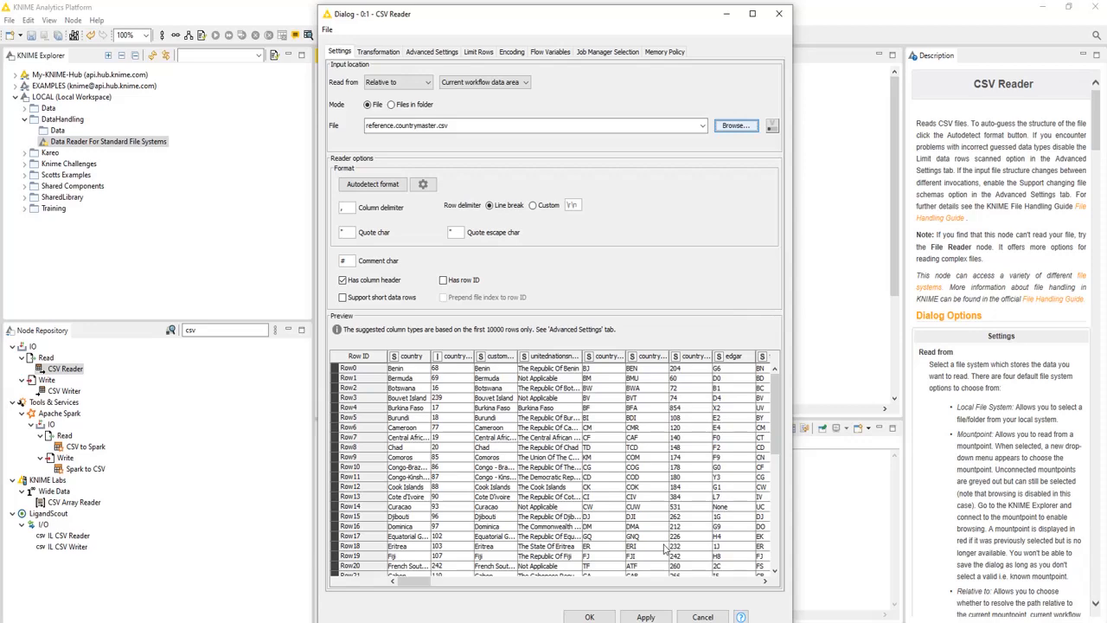
left_click(589, 616)
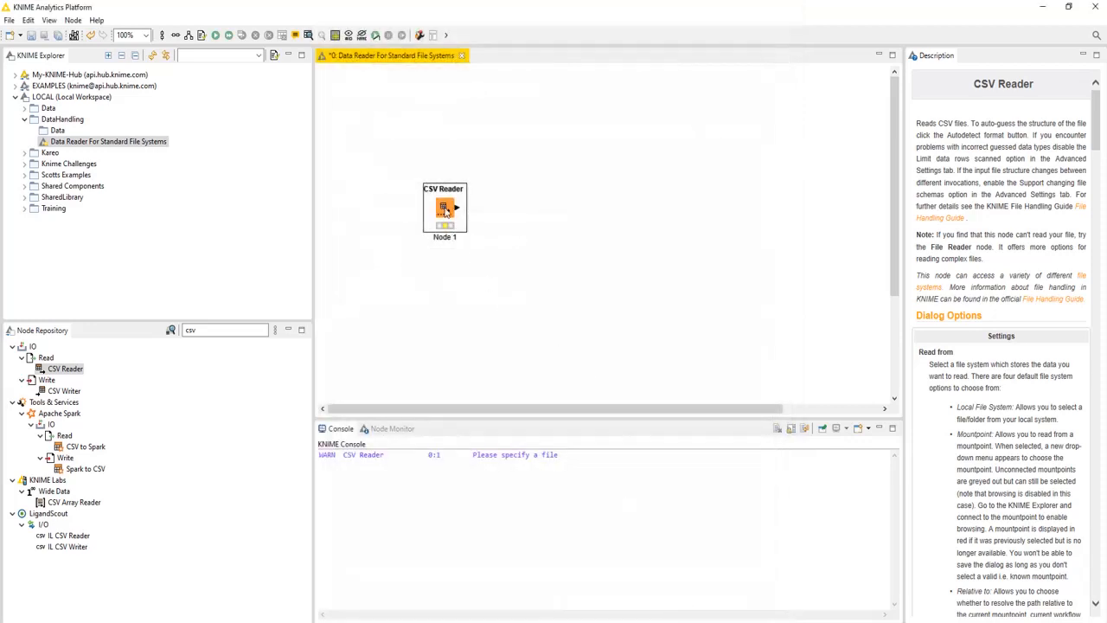
Execute the CSV Reader node and view its output file table.
right_click(446, 205)
left_click(485, 219)
right_click(449, 206)
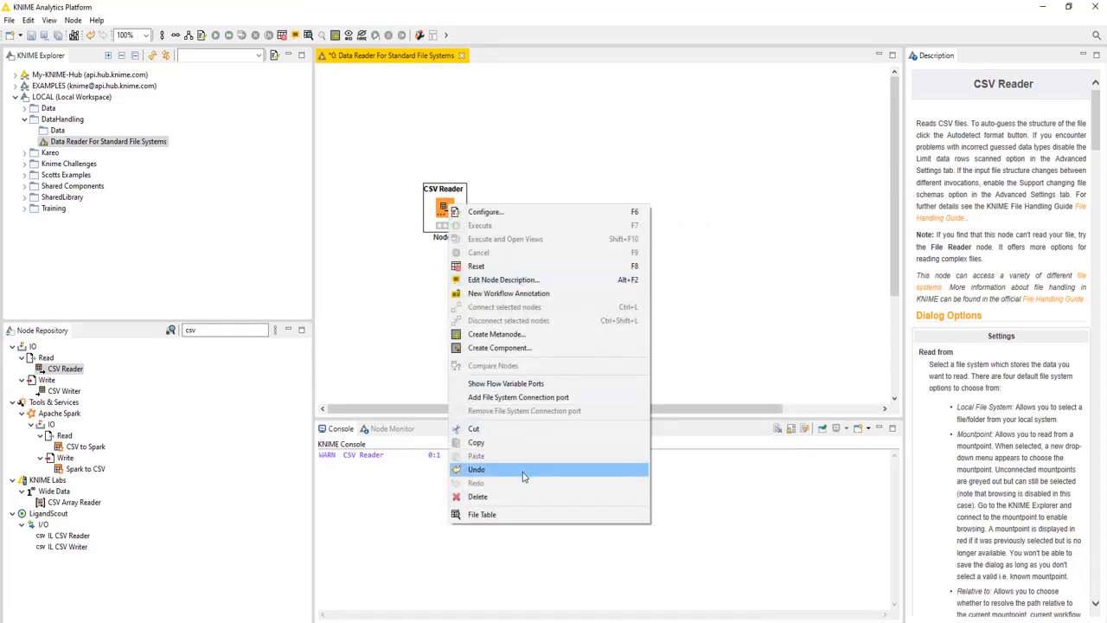
left_click(522, 517)
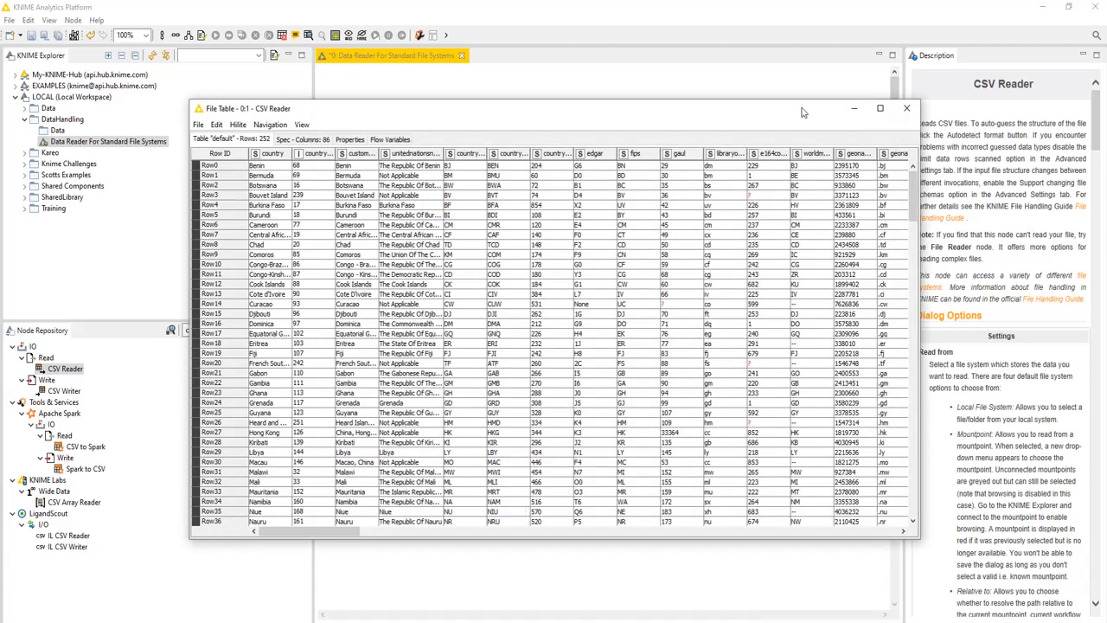
left_click(906, 110)
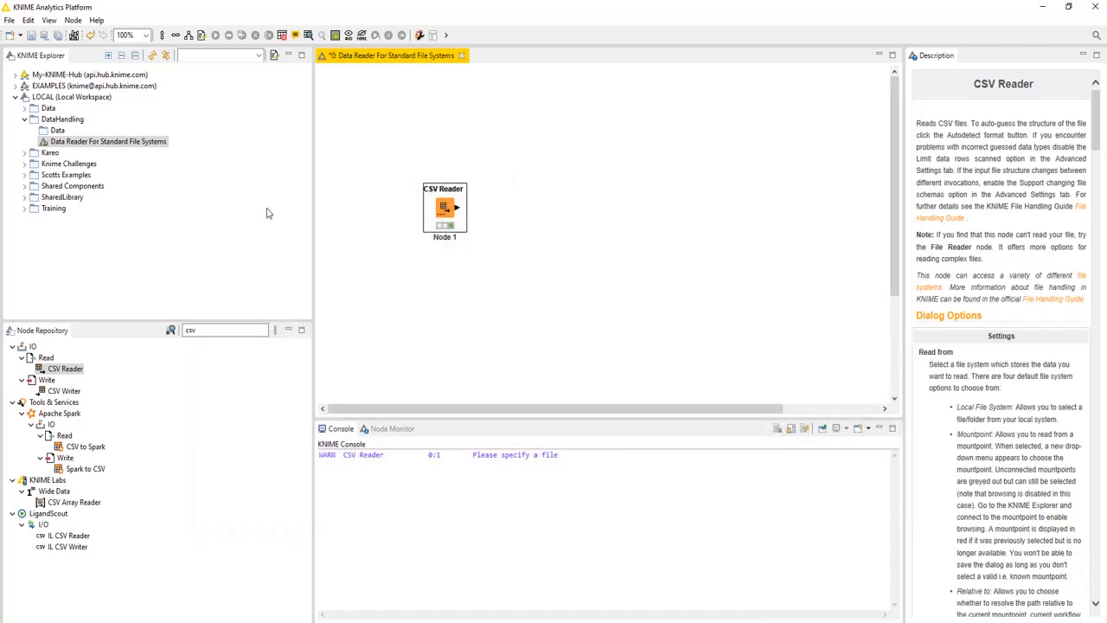
left_click(84, 143)
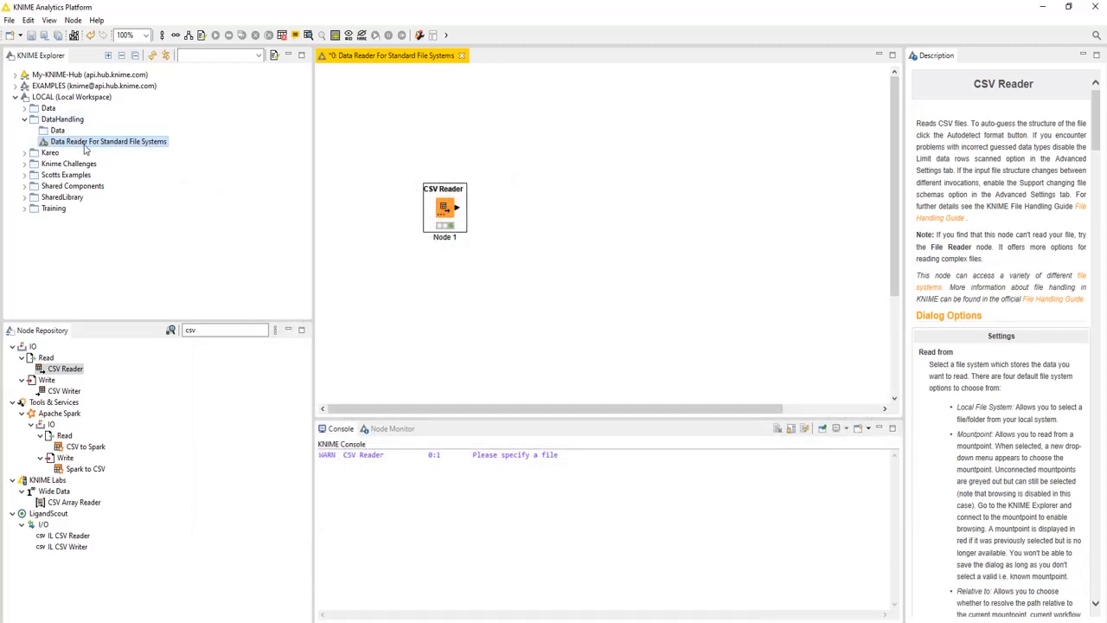
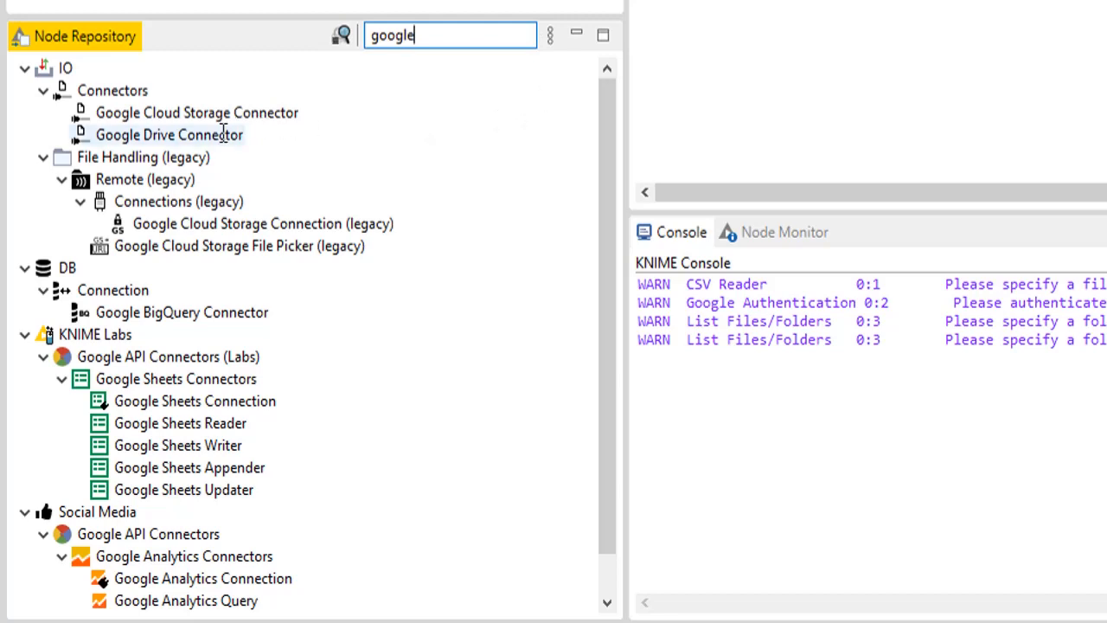
Place a Google Drive Connector node in the workflow and connect a new Google Authentication node to its input.
left_click_drag(223, 135, 519, 199)
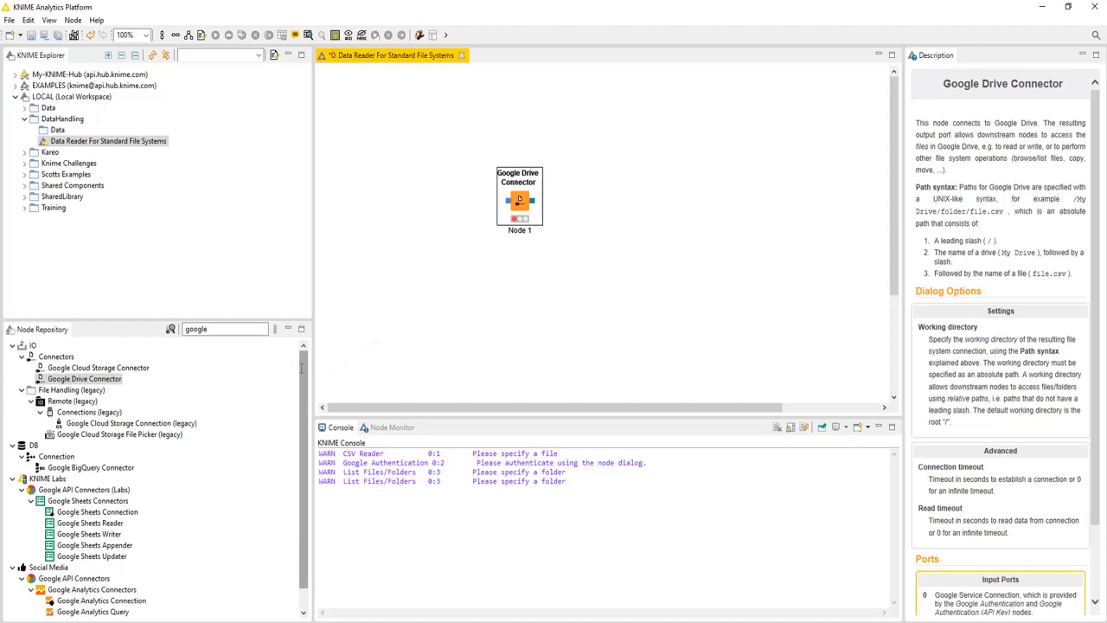
left_click_drag(302, 366, 303, 381)
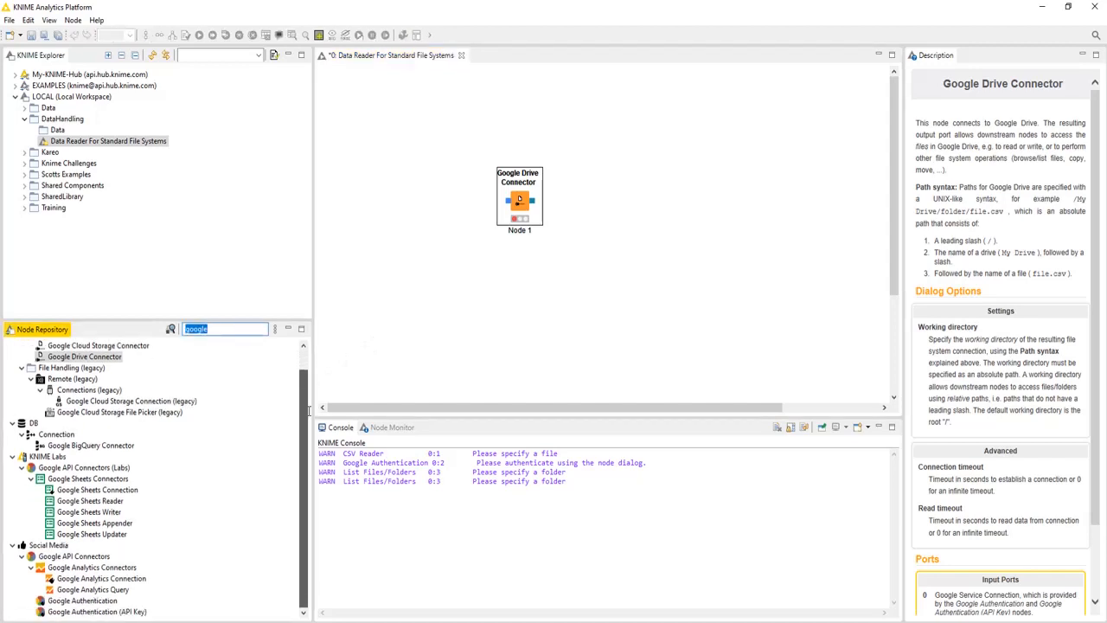
left_click(95, 602)
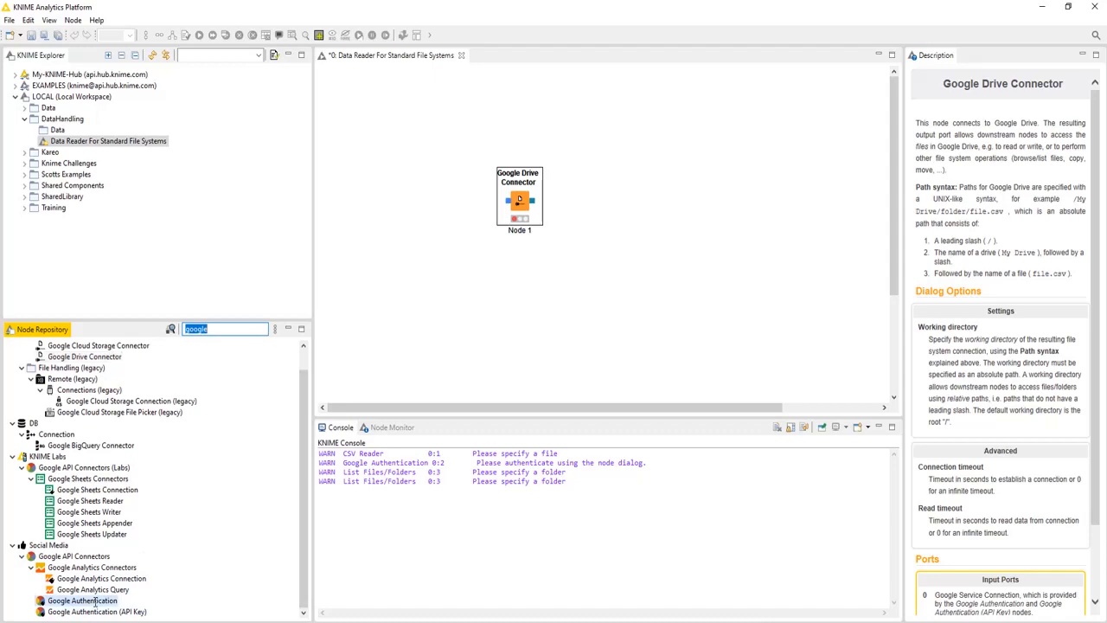
left_click(95, 603)
left_click_drag(432, 197, 445, 201)
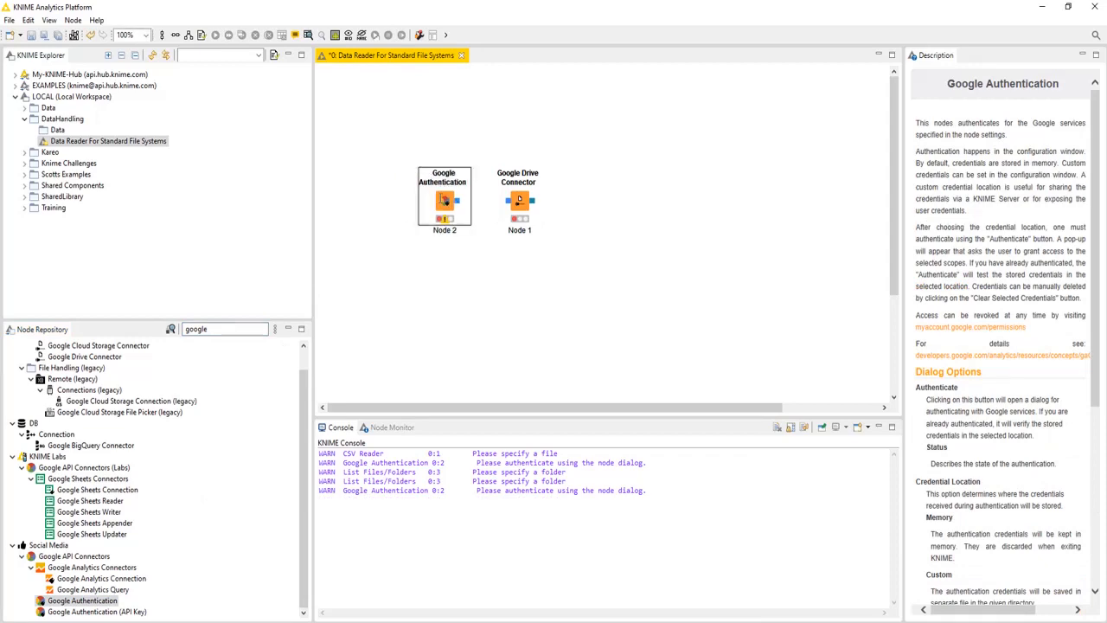
left_click(447, 142)
left_click_drag(458, 200, 508, 200)
Sign in with Google in the Google Authentication node's configuration and execute the node.
double_click(444, 200)
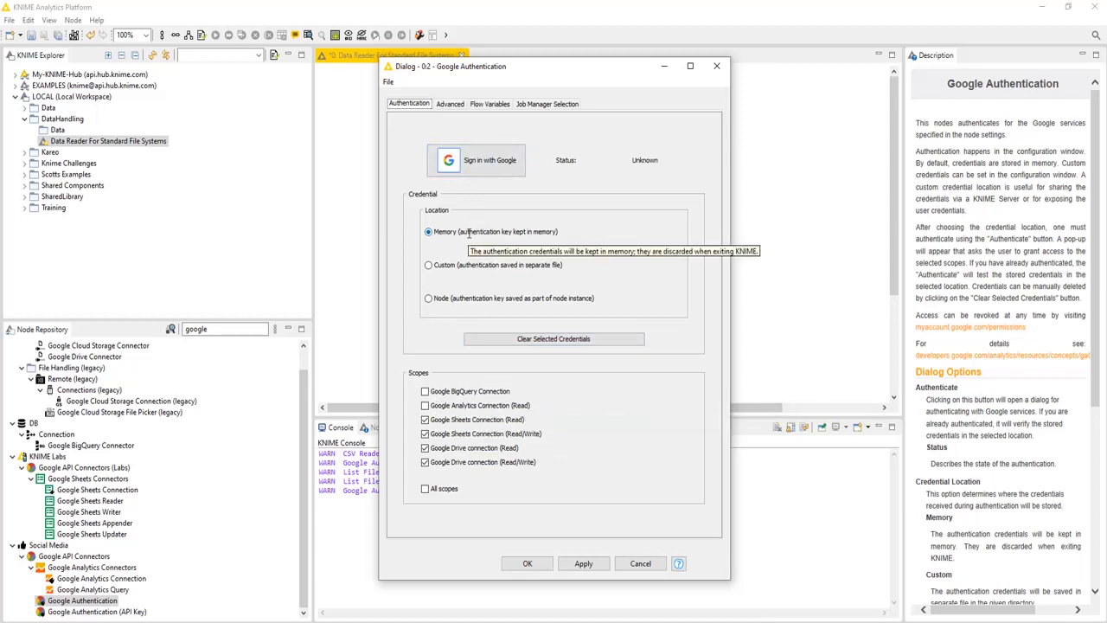
left_click(477, 160)
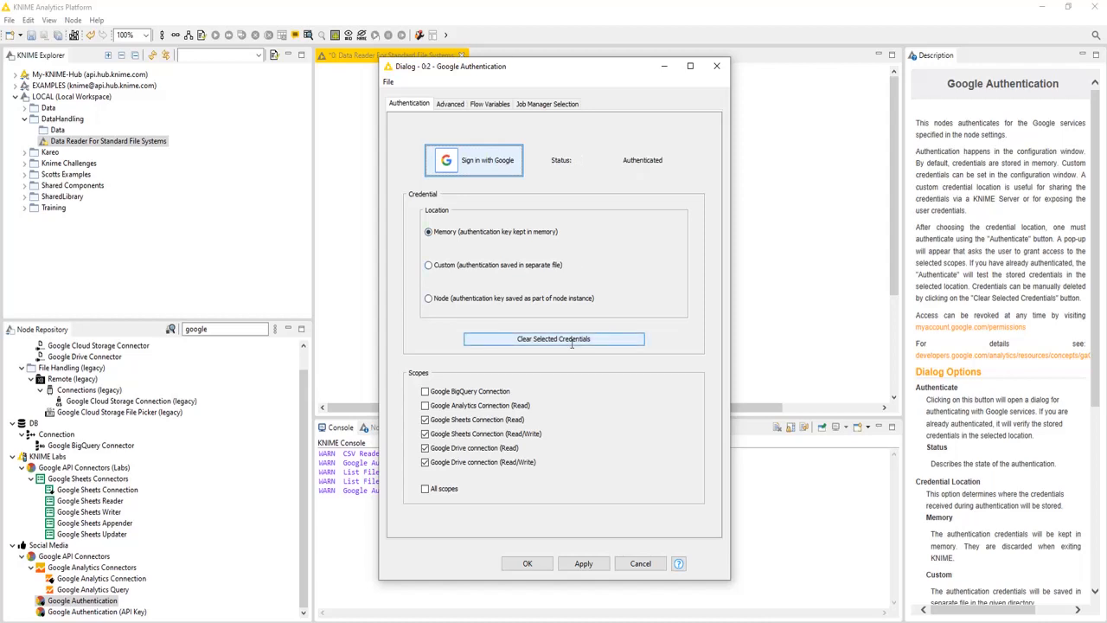
left_click(527, 563)
right_click(445, 200)
left_click(478, 217)
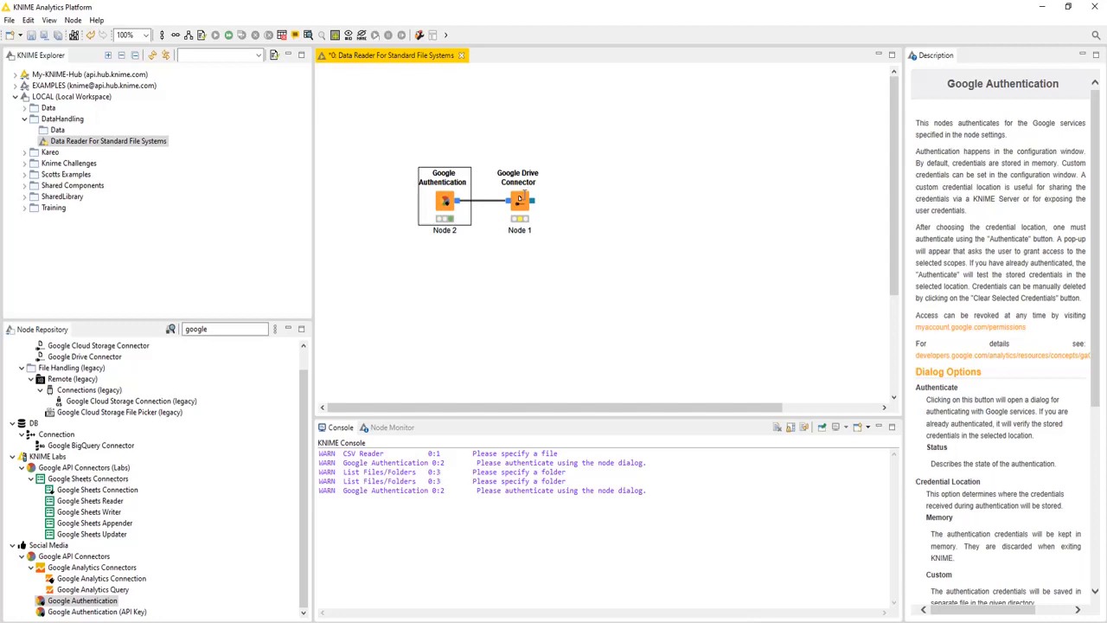
Set the Google Drive Connector's working directory to /TrainingPresentations and execute the node.
double_click(519, 198)
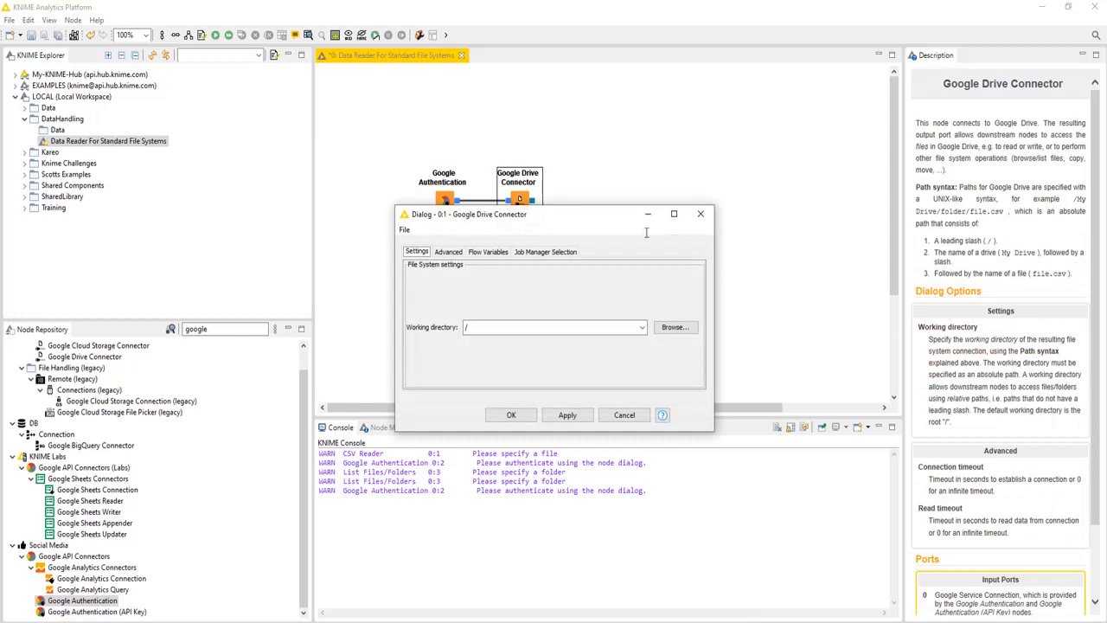
left_click(674, 327)
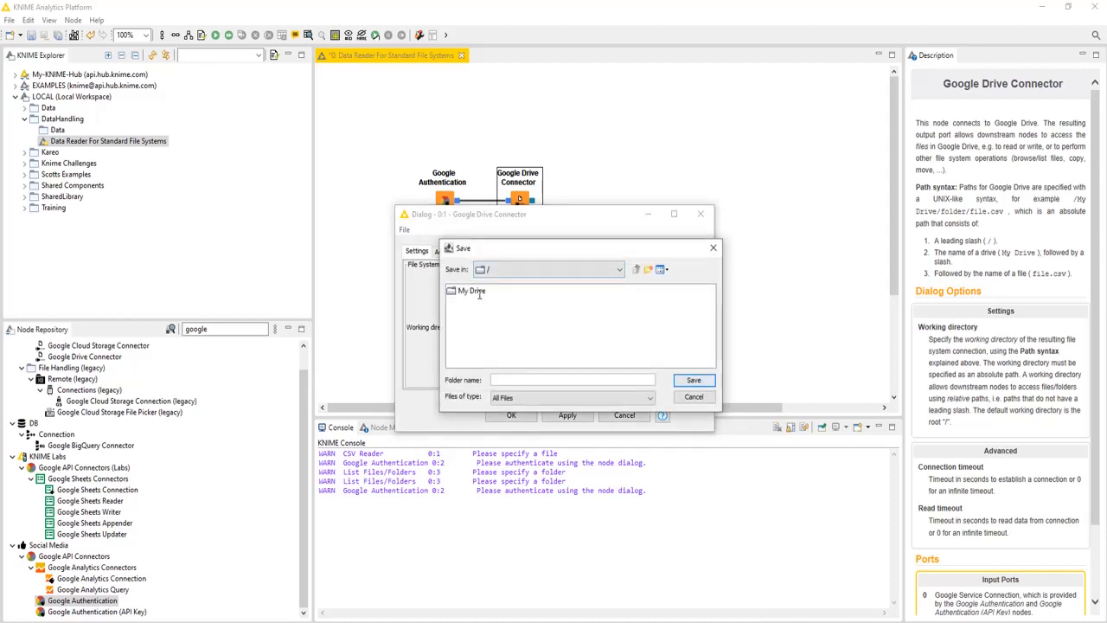
left_click(694, 396)
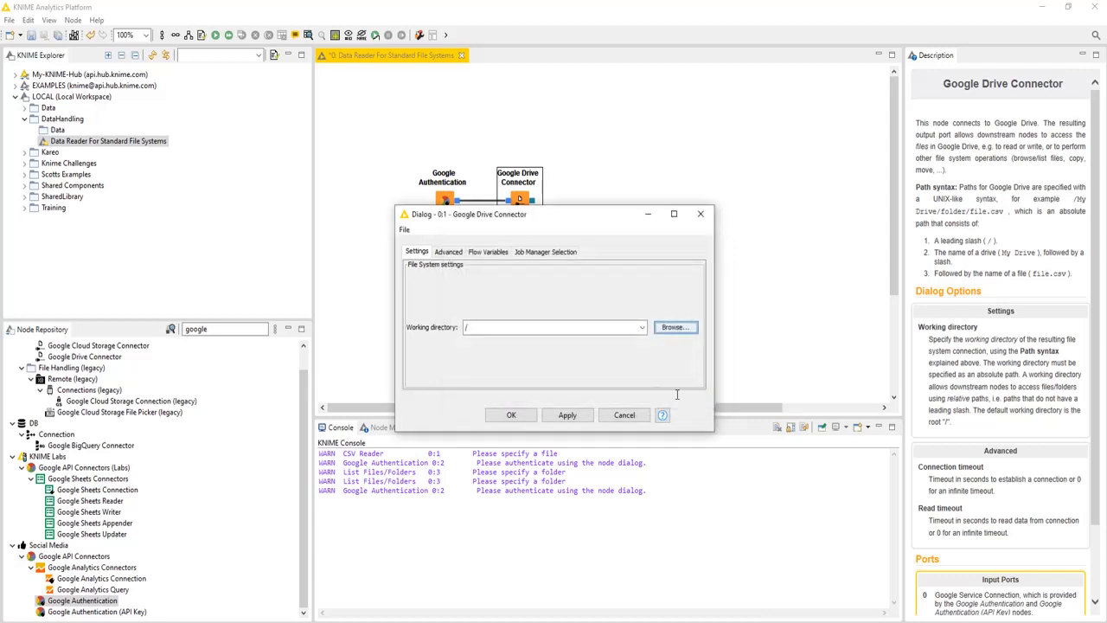
type("Trainin")
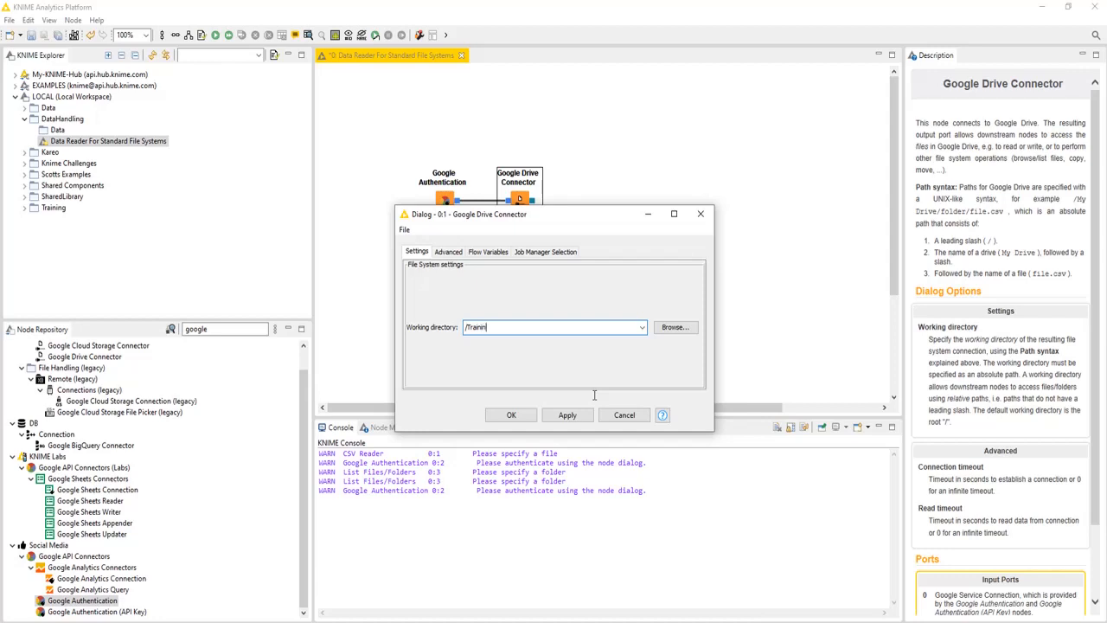
type("gPresentations")
left_click(524, 414)
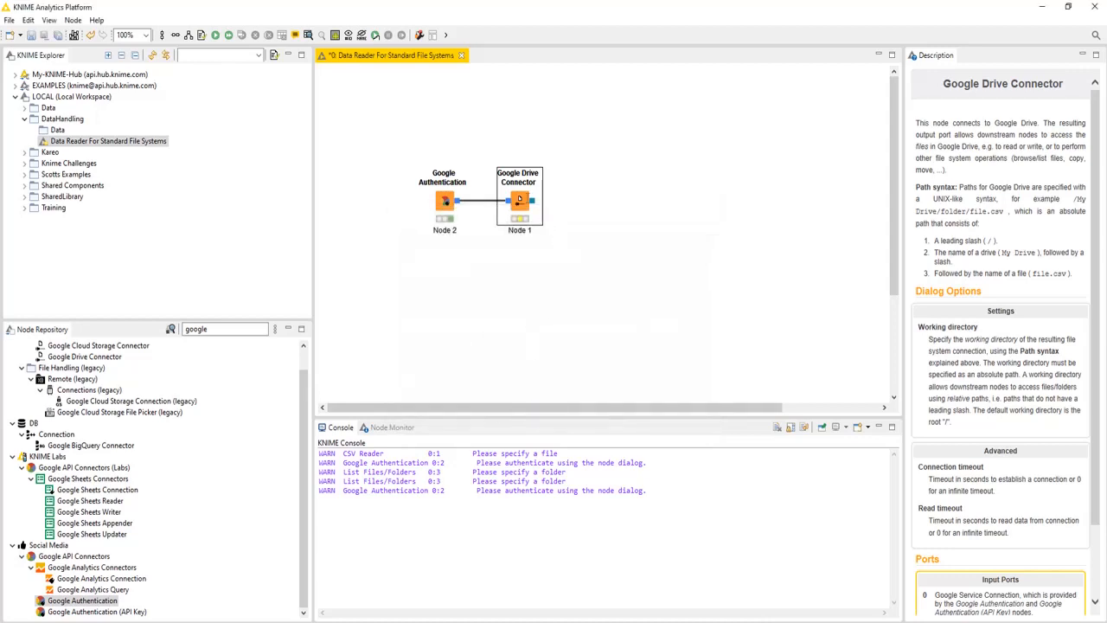
right_click(520, 199)
left_click(531, 217)
Search the node repository for "list", place a List Files/Folders node after the Google Drive Connector, and check its default settings.
left_click(219, 329)
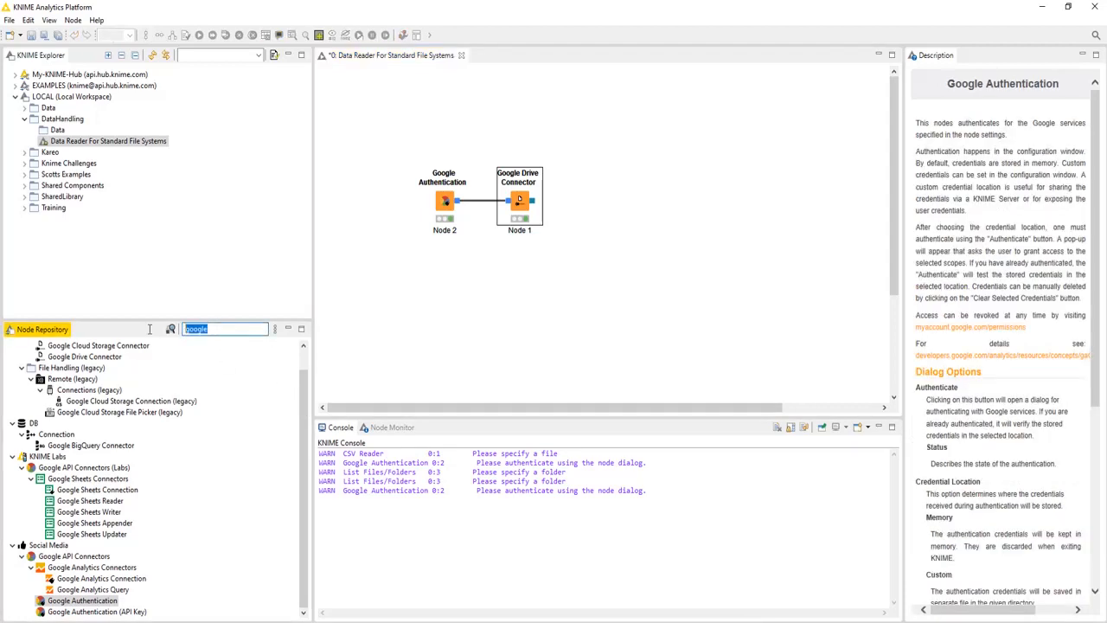
key("BackSpace")
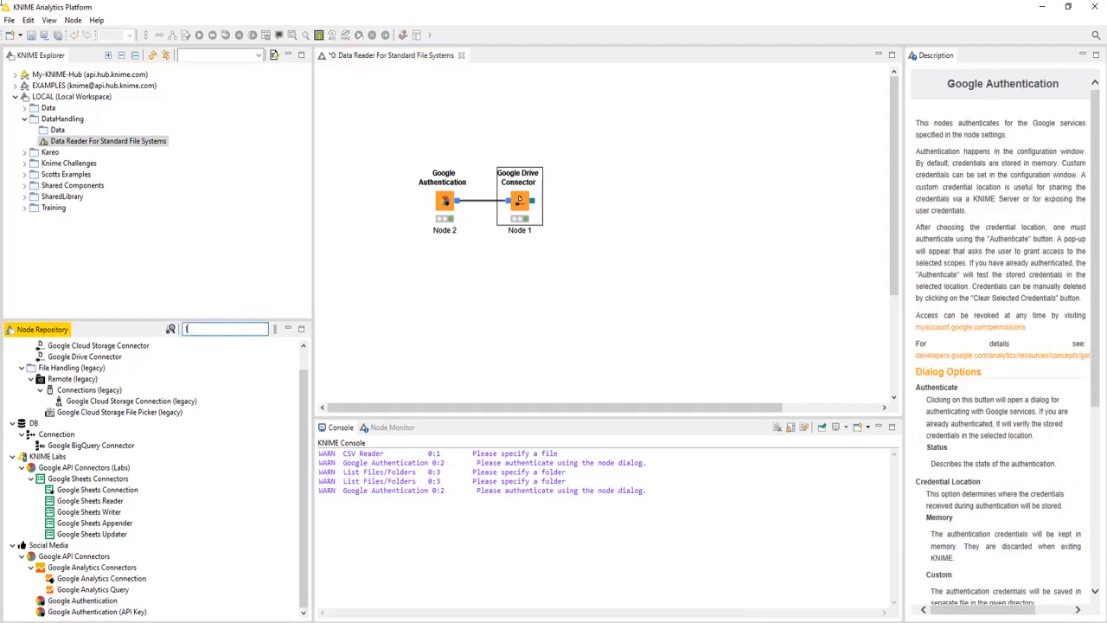
type("list")
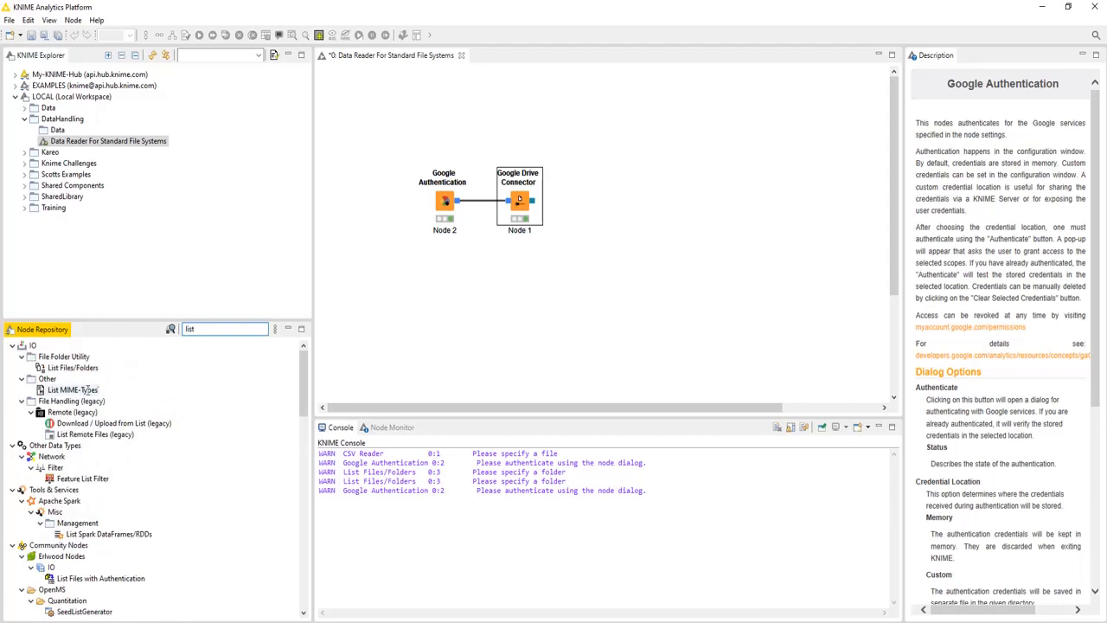
left_click_drag(89, 367, 614, 200)
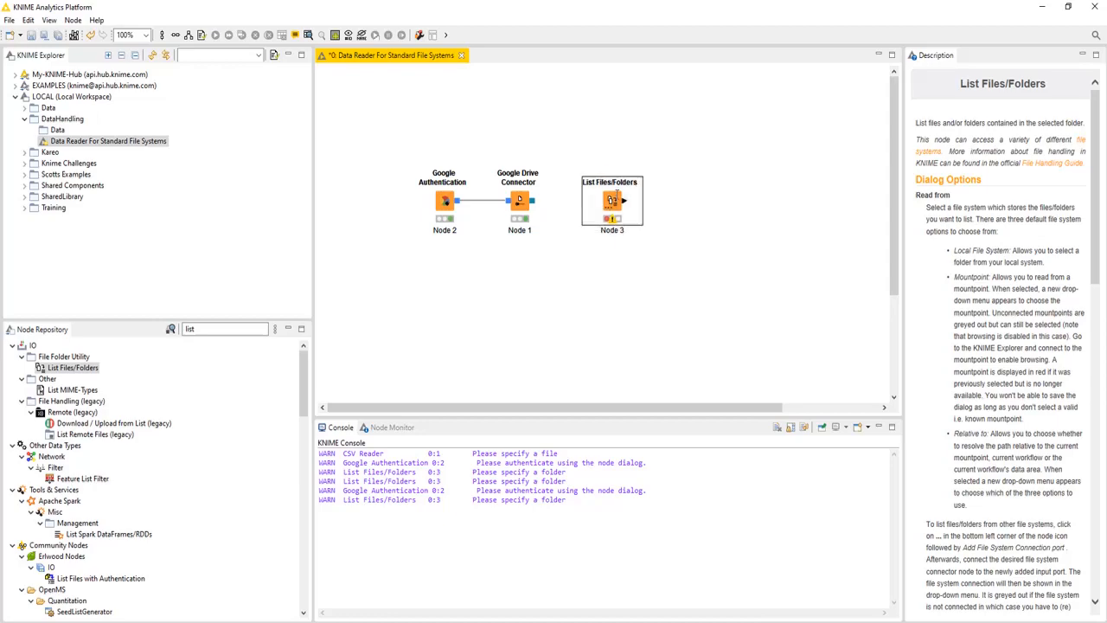
double_click(614, 198)
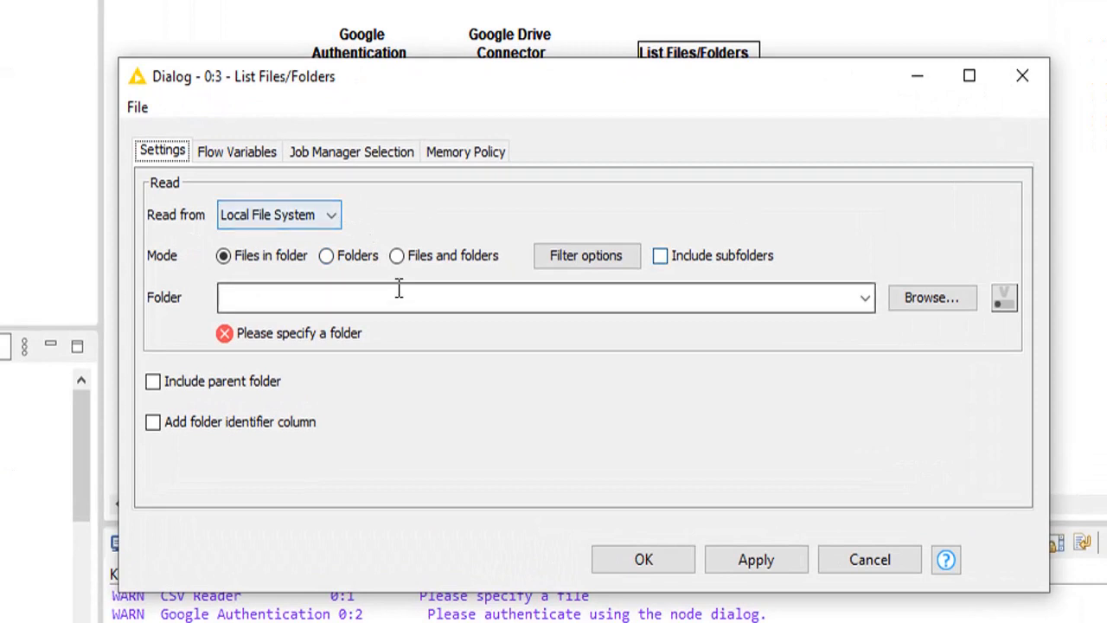
left_click(869, 559)
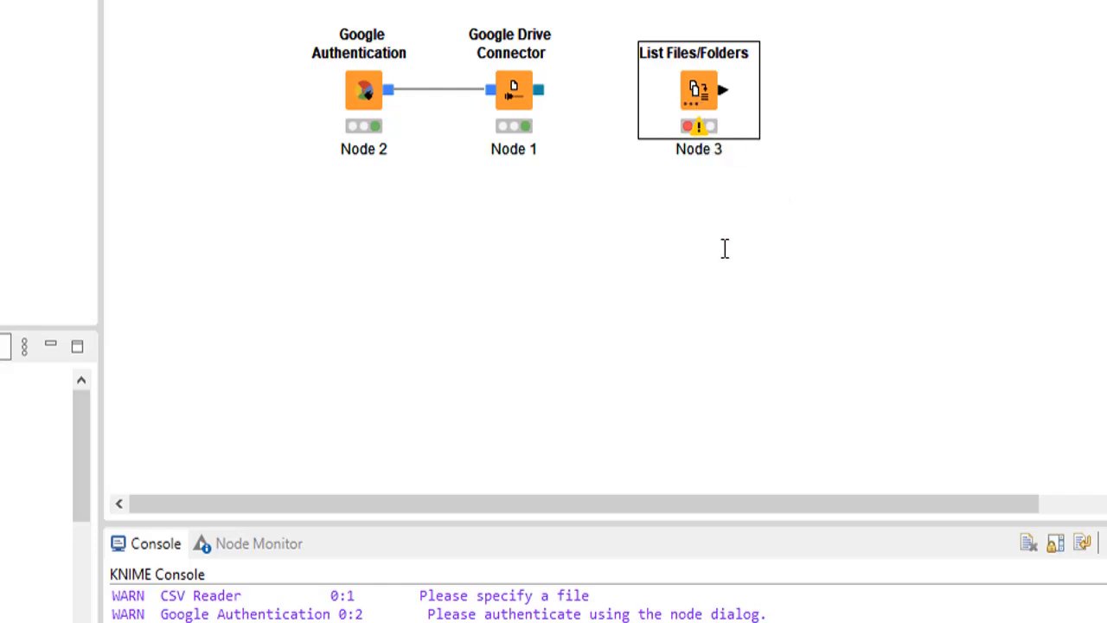
Add a File System Connection port to the List Files/Folders node and connect the Google Drive Connector's output to it.
left_click(691, 103)
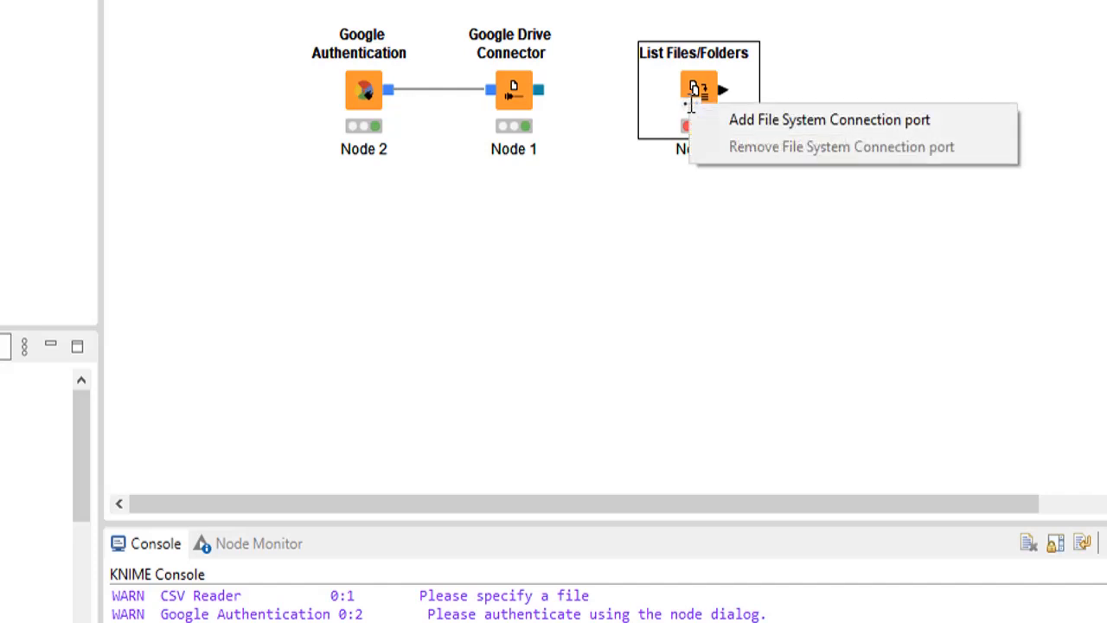
left_click(732, 119)
left_click(661, 251)
left_click(542, 90)
left_click_drag(543, 90, 675, 90)
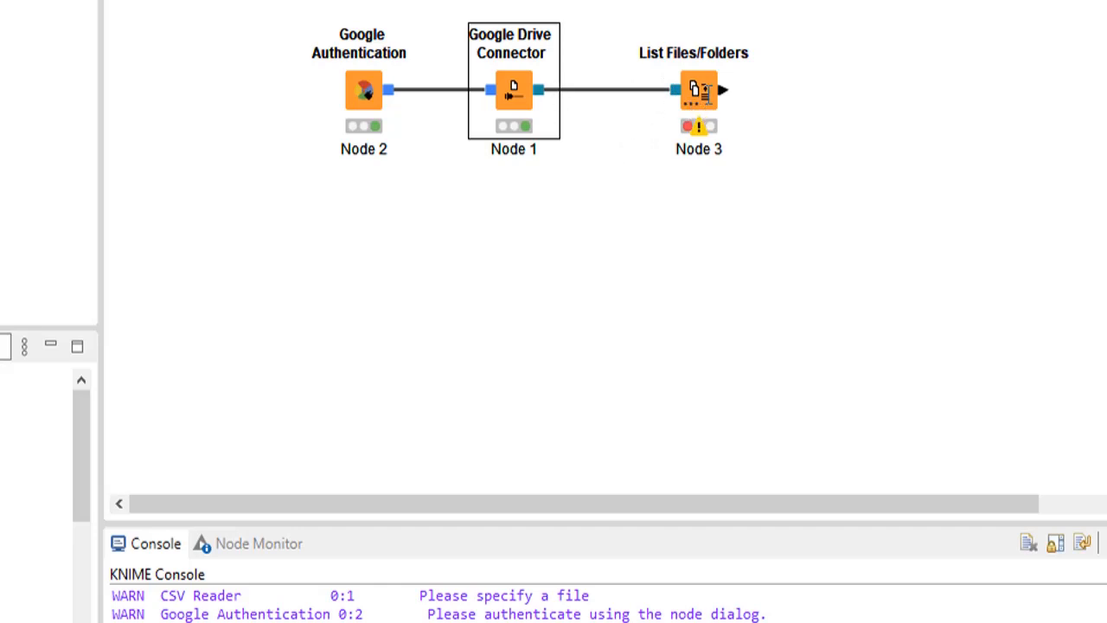
Set the List Files/Folders node's folder to /My Drive/TrainingPresentations/Statistics and Data Mining/Data Files For Modeling and accept the settings.
double_click(706, 82)
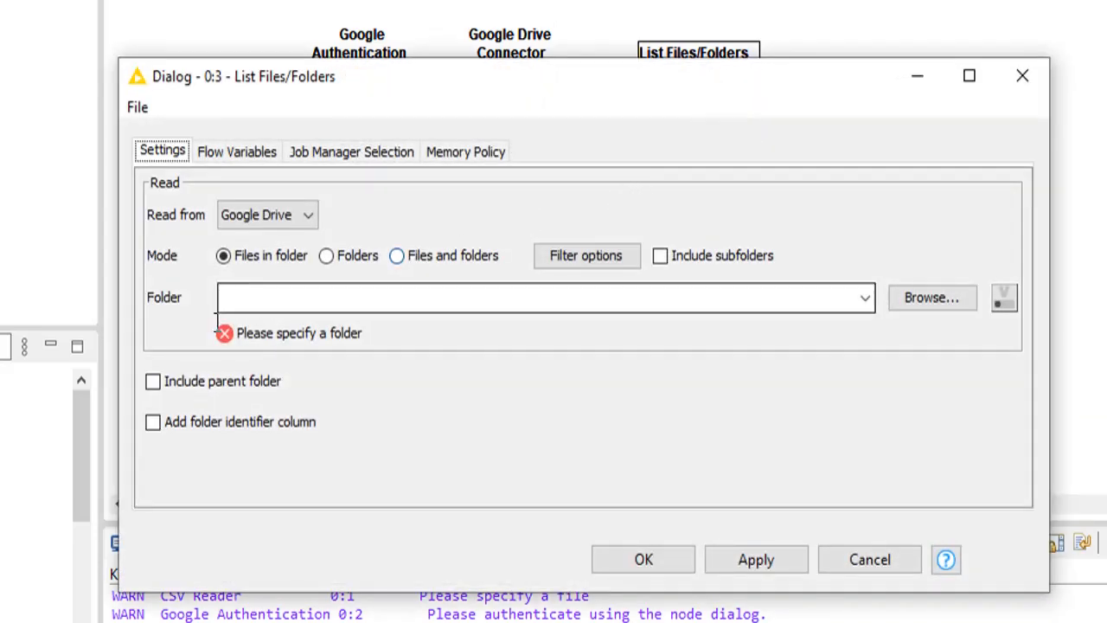
left_click(269, 297)
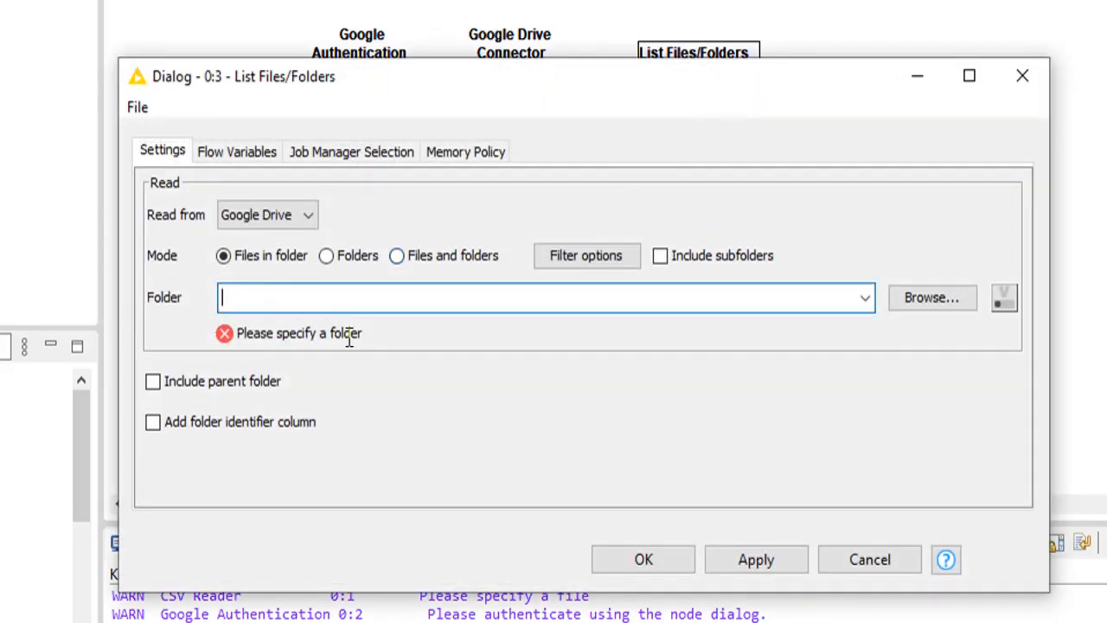
left_click(952, 296)
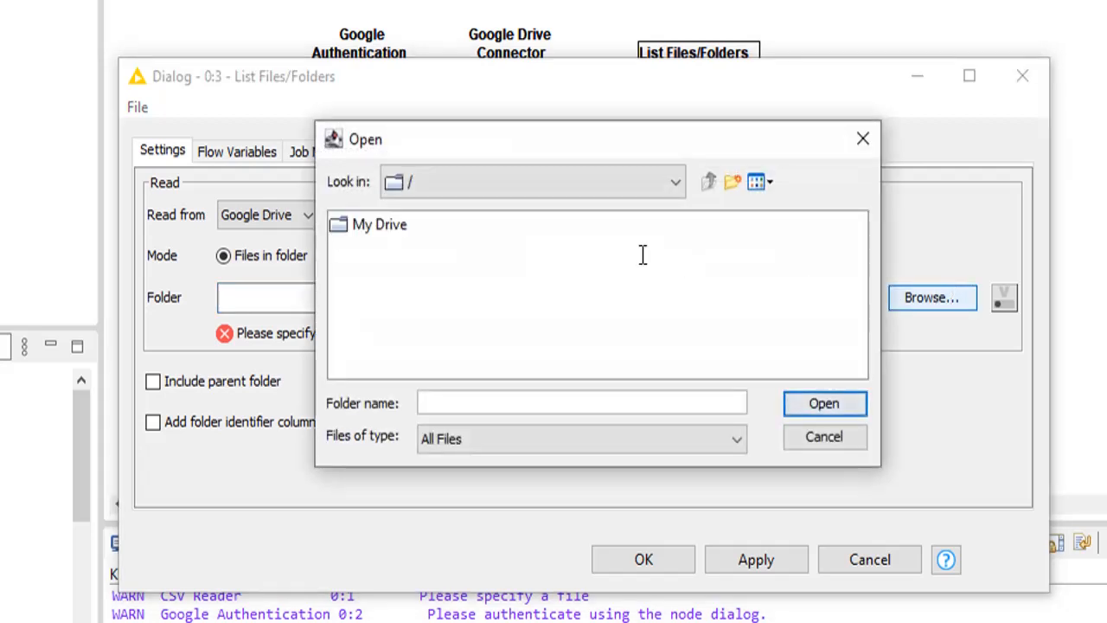
double_click(375, 225)
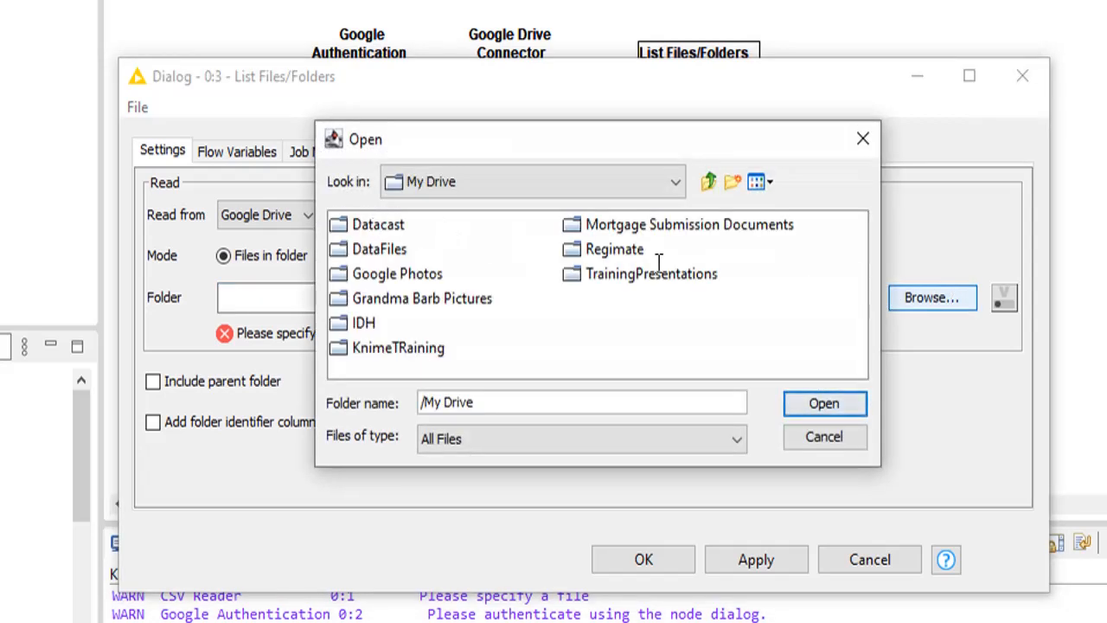
double_click(683, 274)
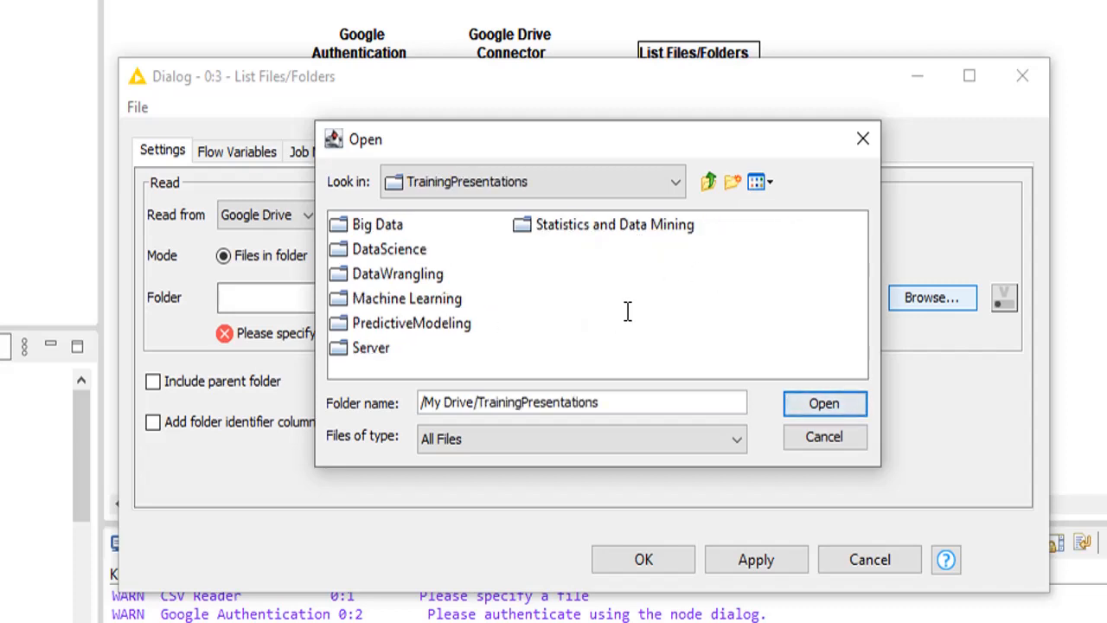
double_click(670, 224)
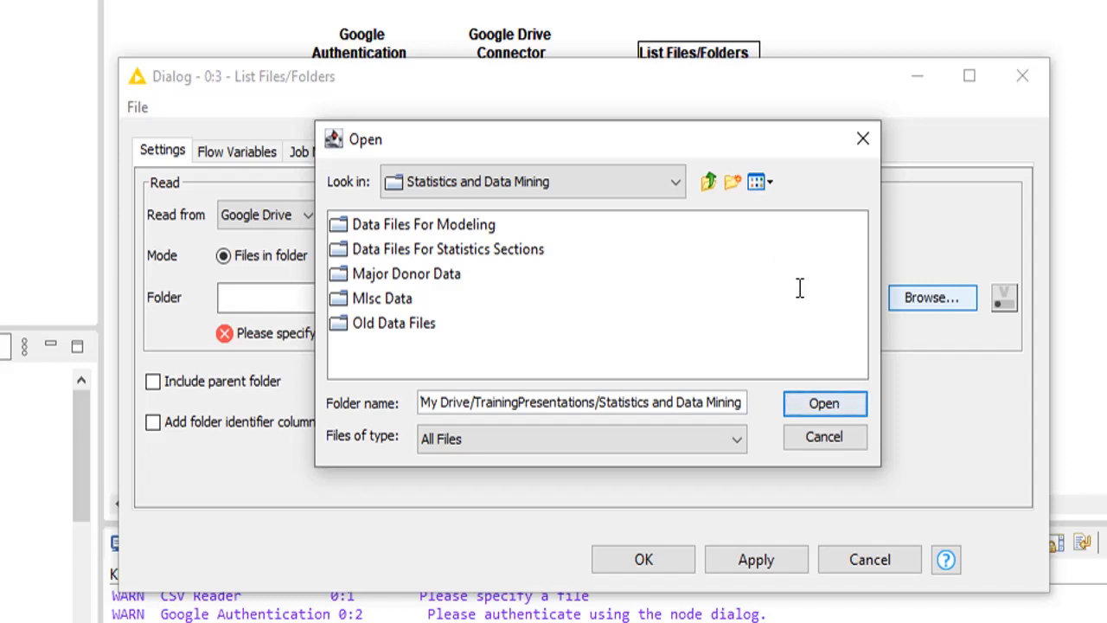
left_click(482, 223)
double_click(482, 223)
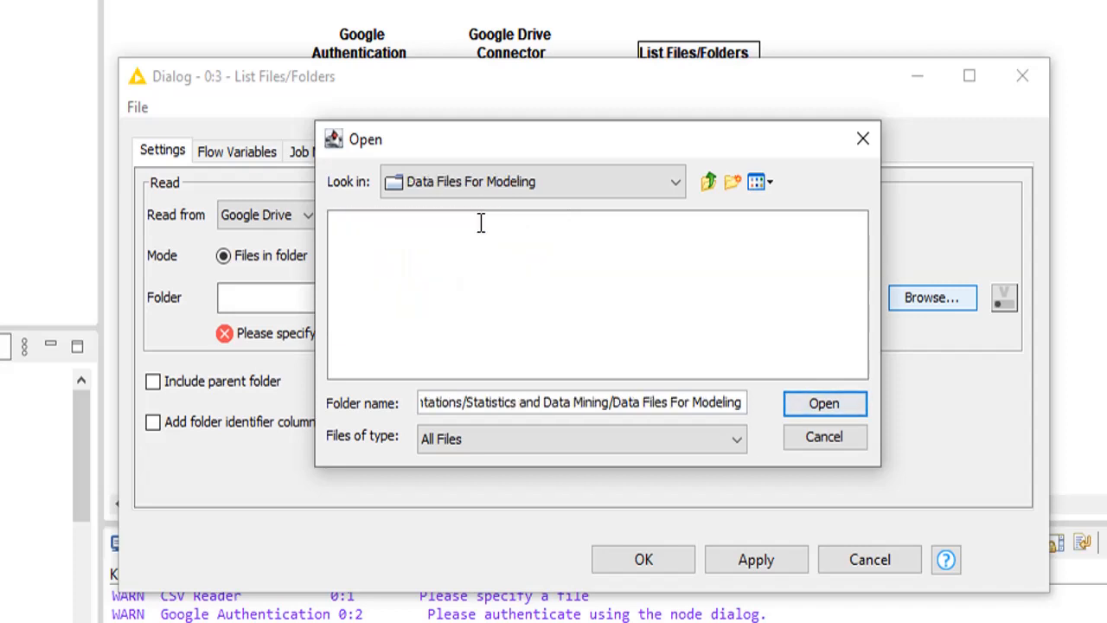
left_click(839, 403)
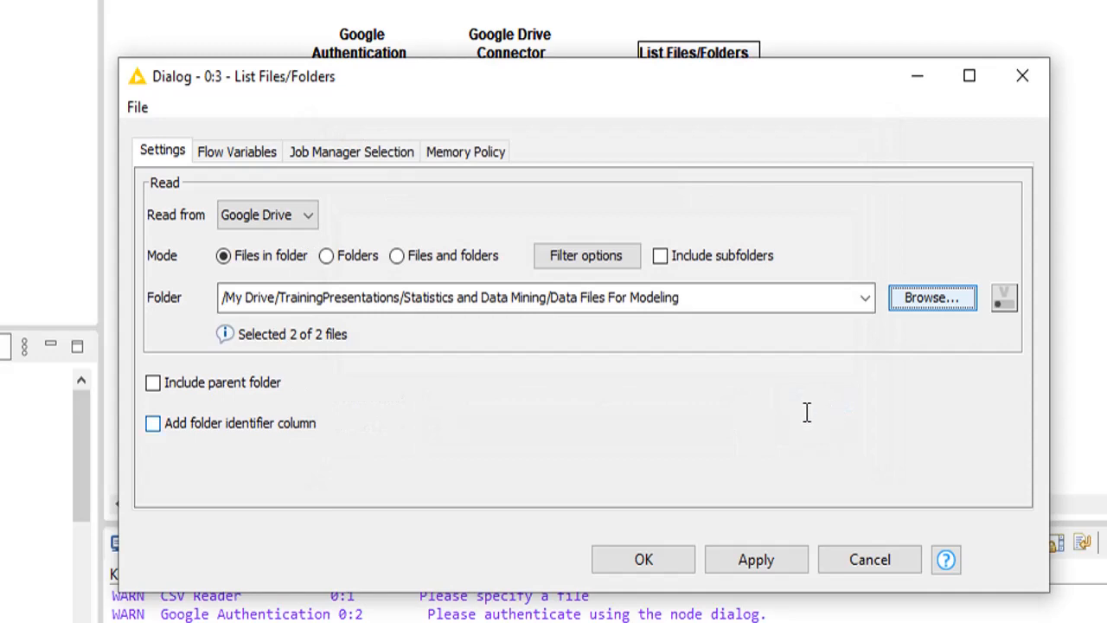
left_click(676, 559)
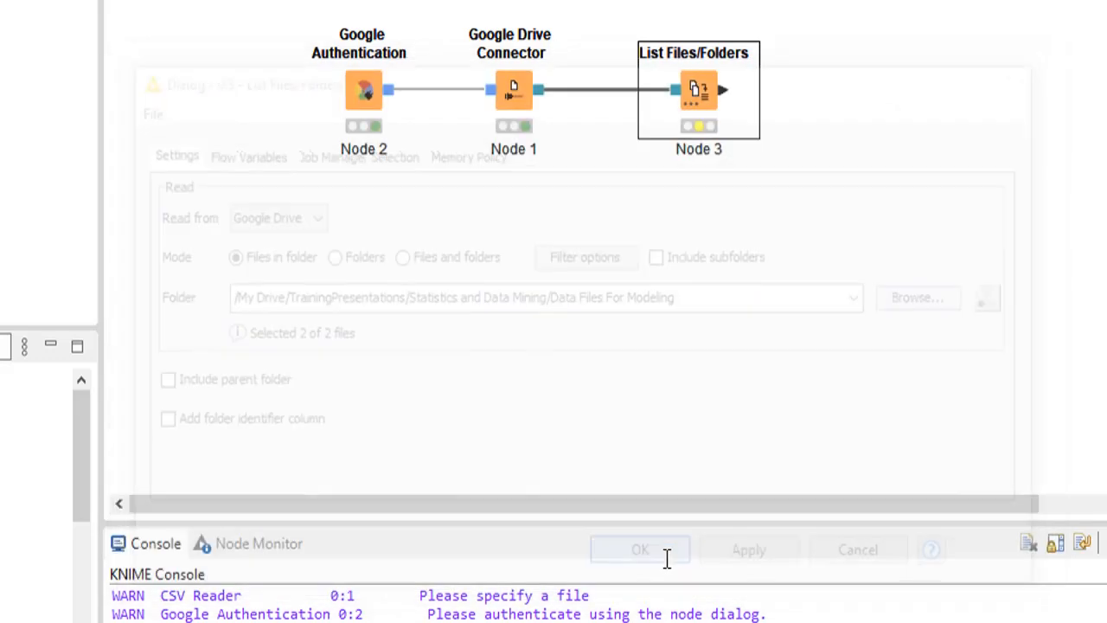
Execute the List Files/Folders node and view its output list with the Path column widened to show the full file paths.
right_click(708, 82)
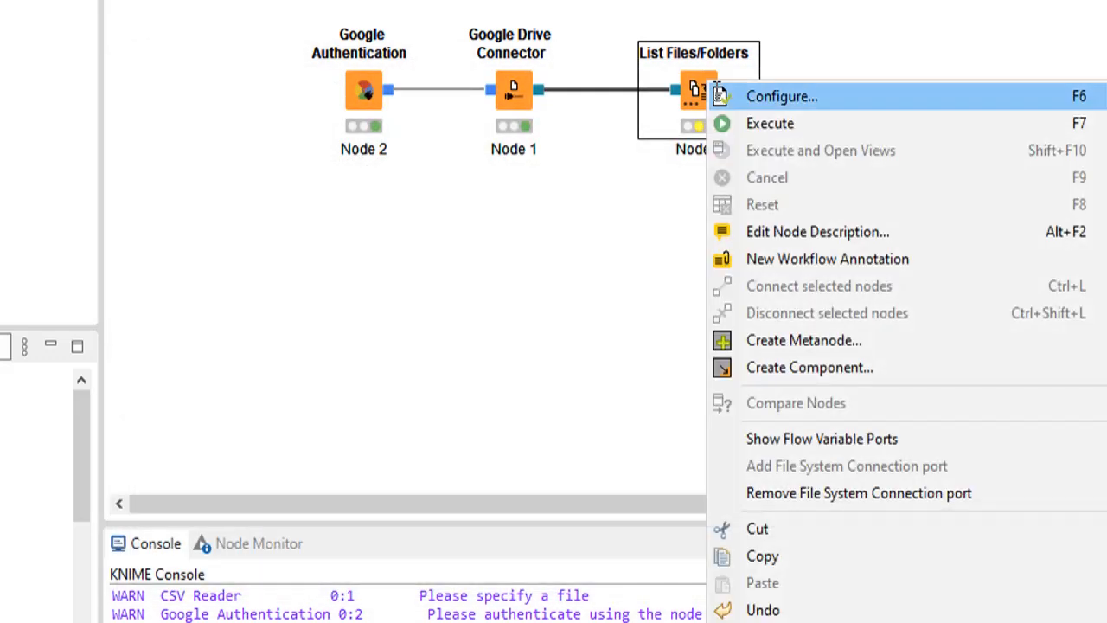
left_click(747, 118)
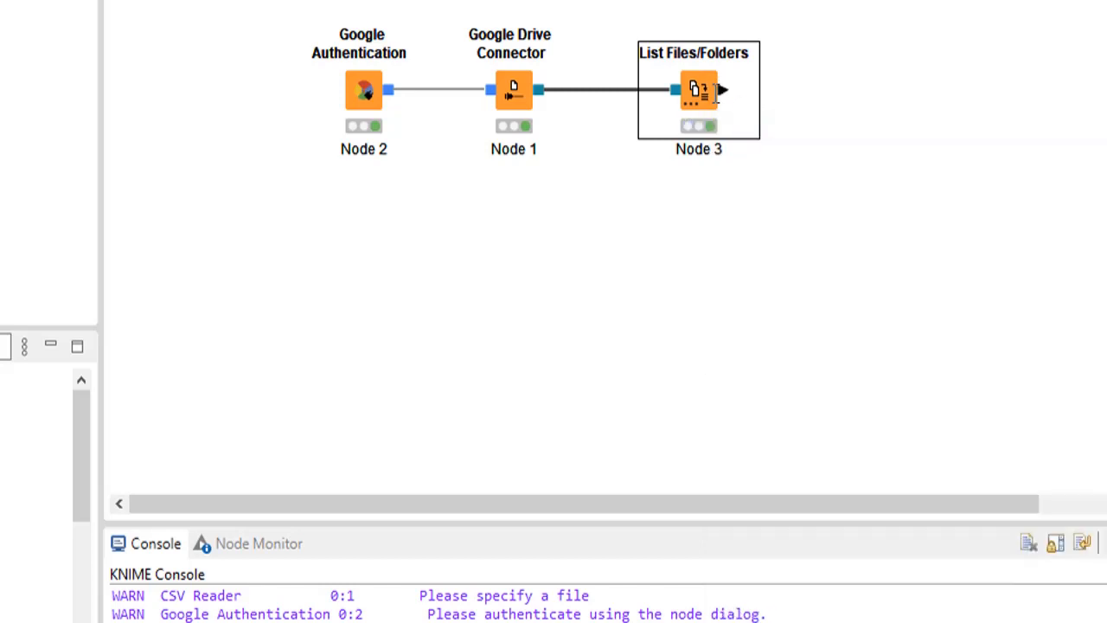
right_click(703, 75)
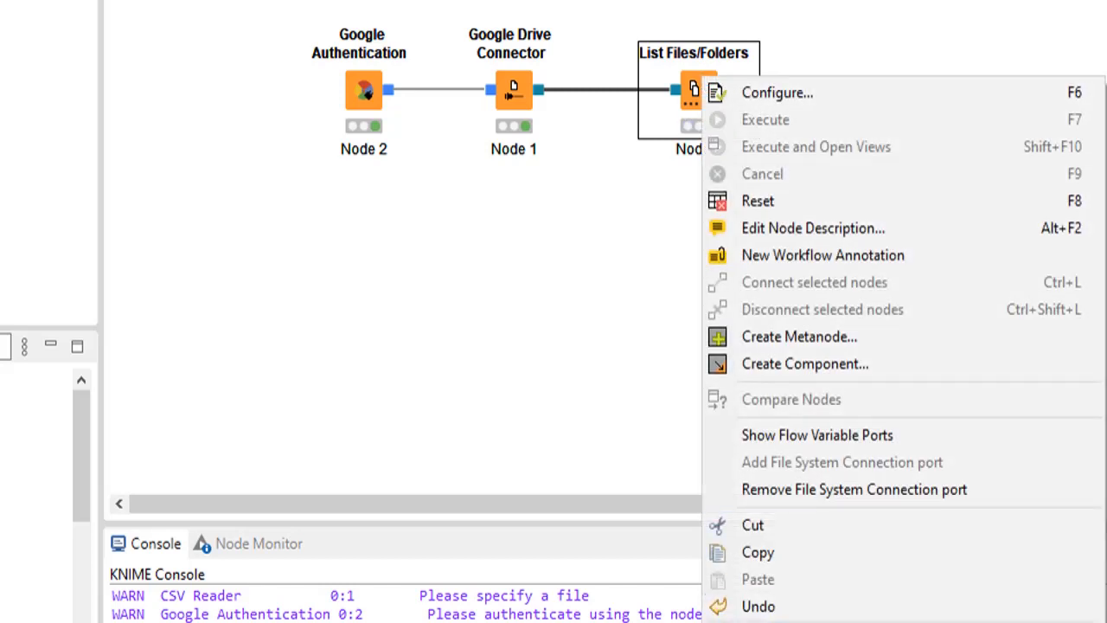
left_click(745, 621)
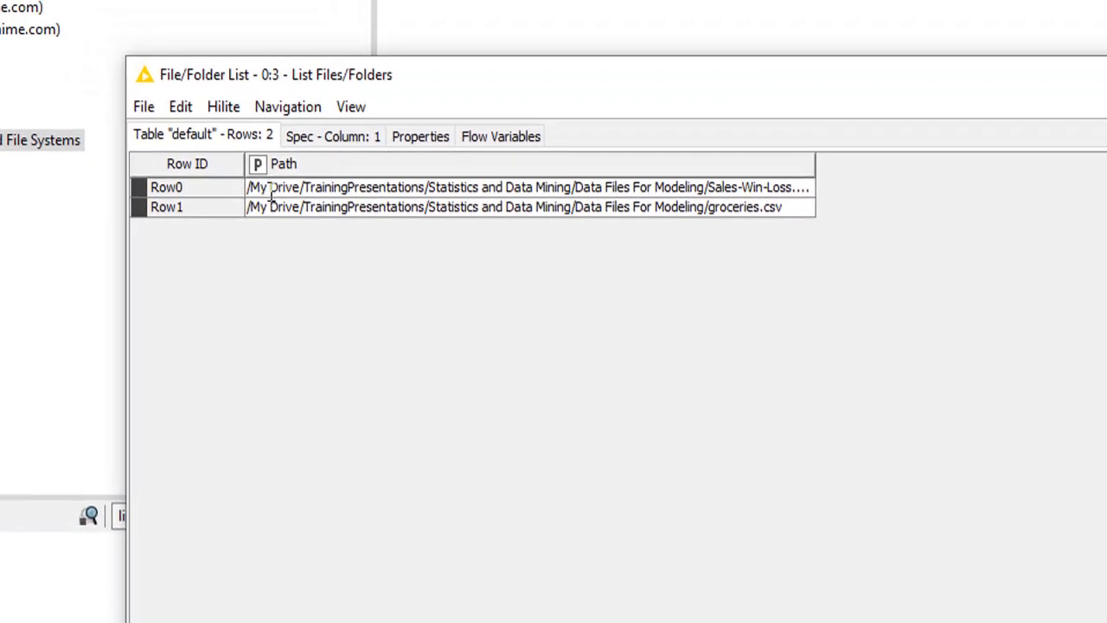
left_click_drag(816, 162, 938, 156)
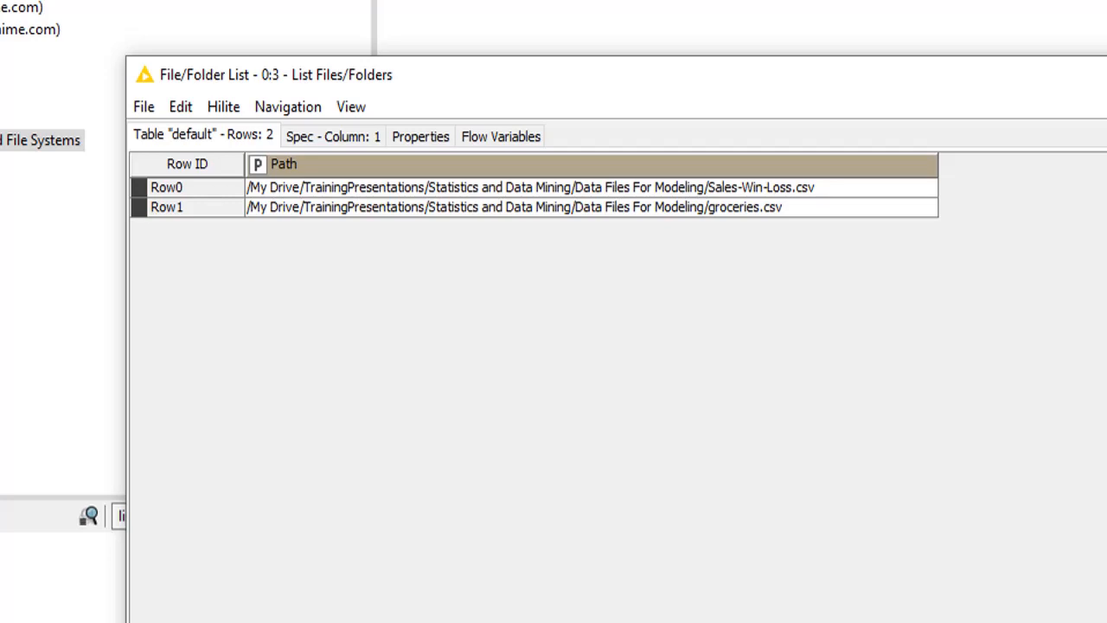
left_click(906, 109)
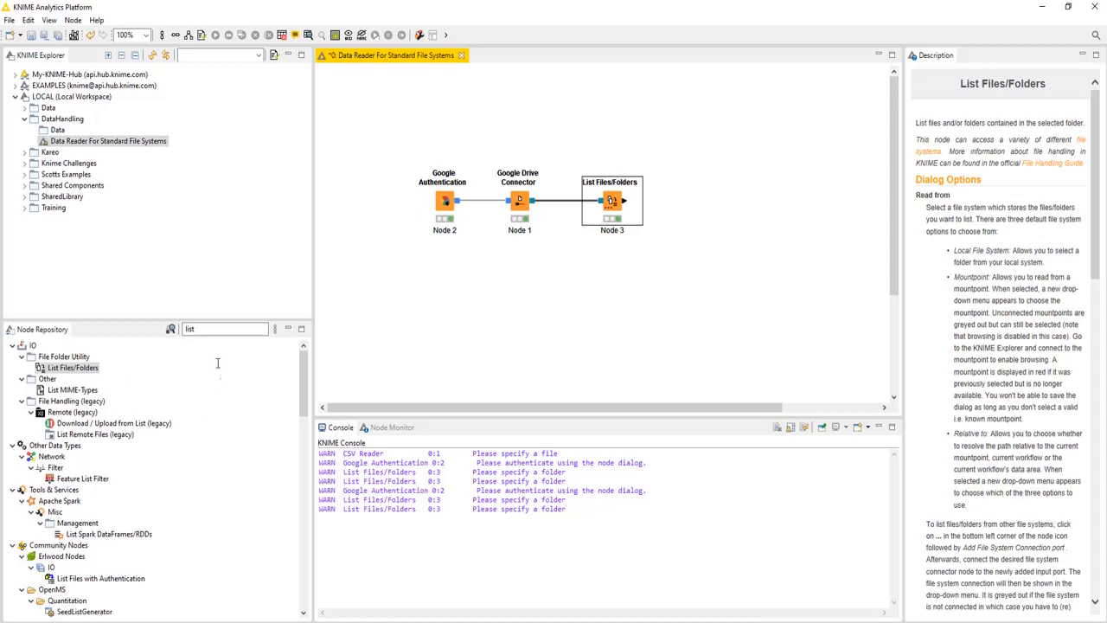
Search the node repository for "csv" and place a CSV Reader node after the List Files/Folders node.
double_click(213, 330)
type("csv")
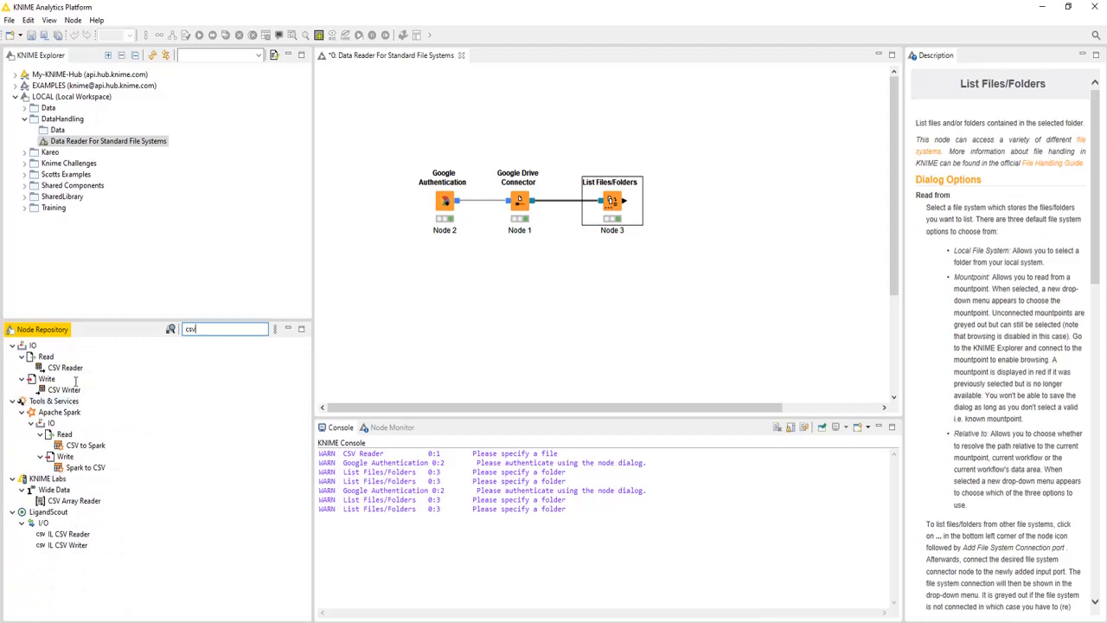
left_click_drag(65, 367, 724, 202)
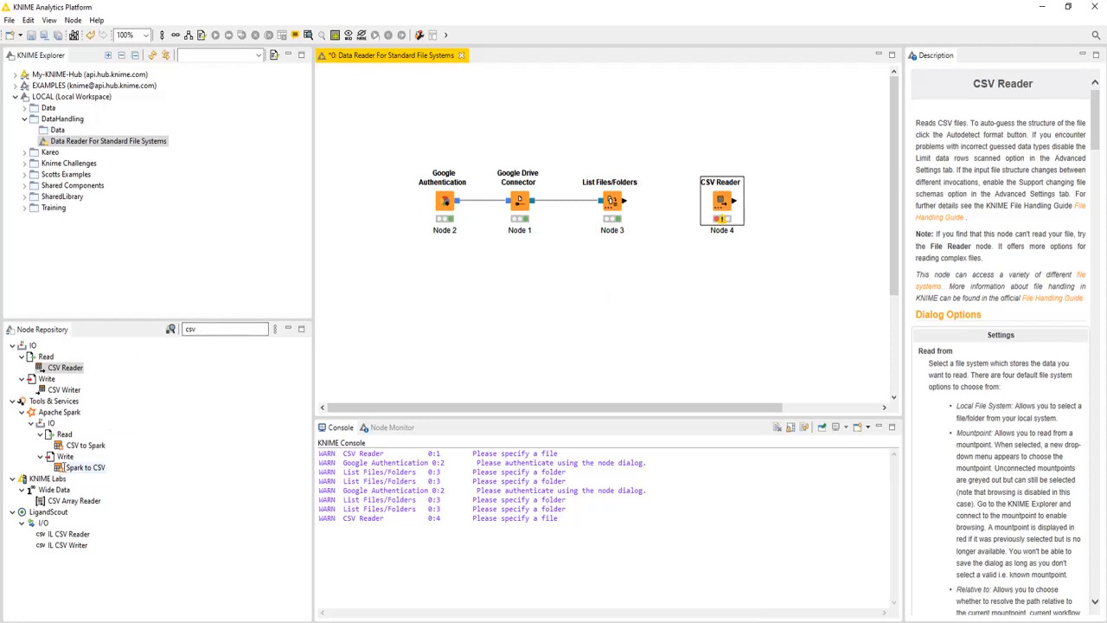
Place a Table Row to Variable node between List Files/Folders and CSV Reader, and connect the List Files/Folders output to it.
double_click(188, 330)
type("table row")
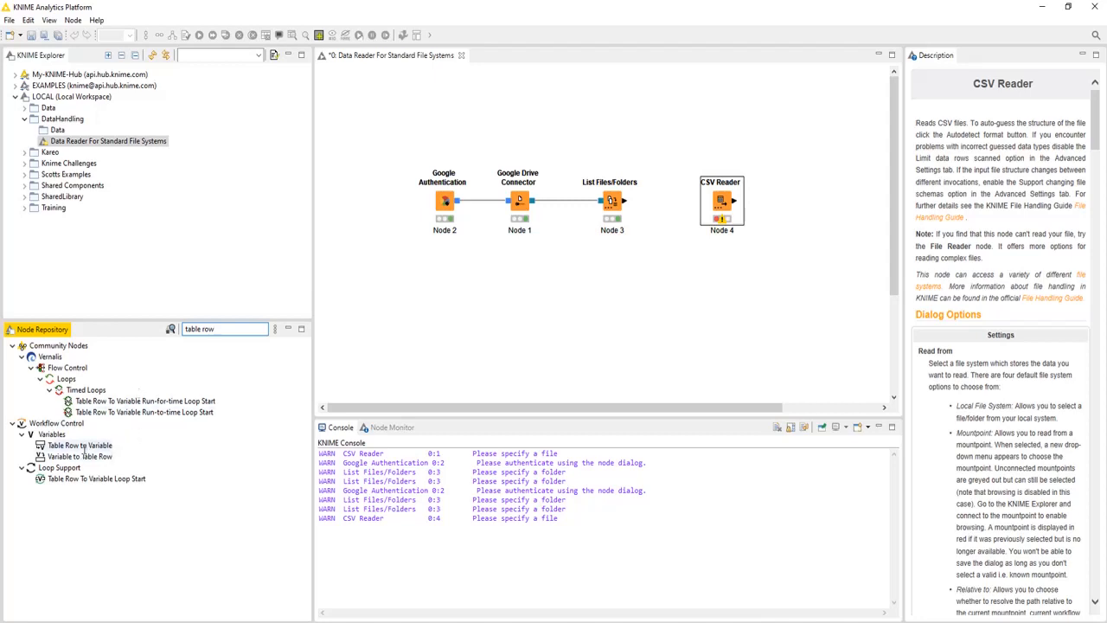
left_click_drag(84, 444, 679, 198)
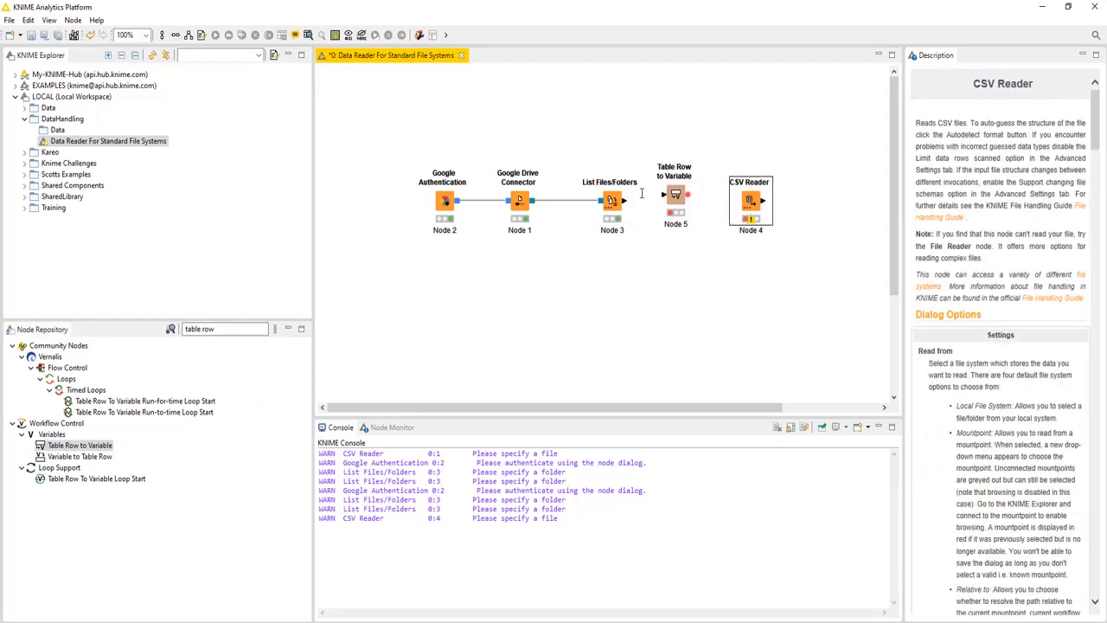
left_click_drag(625, 200, 666, 194)
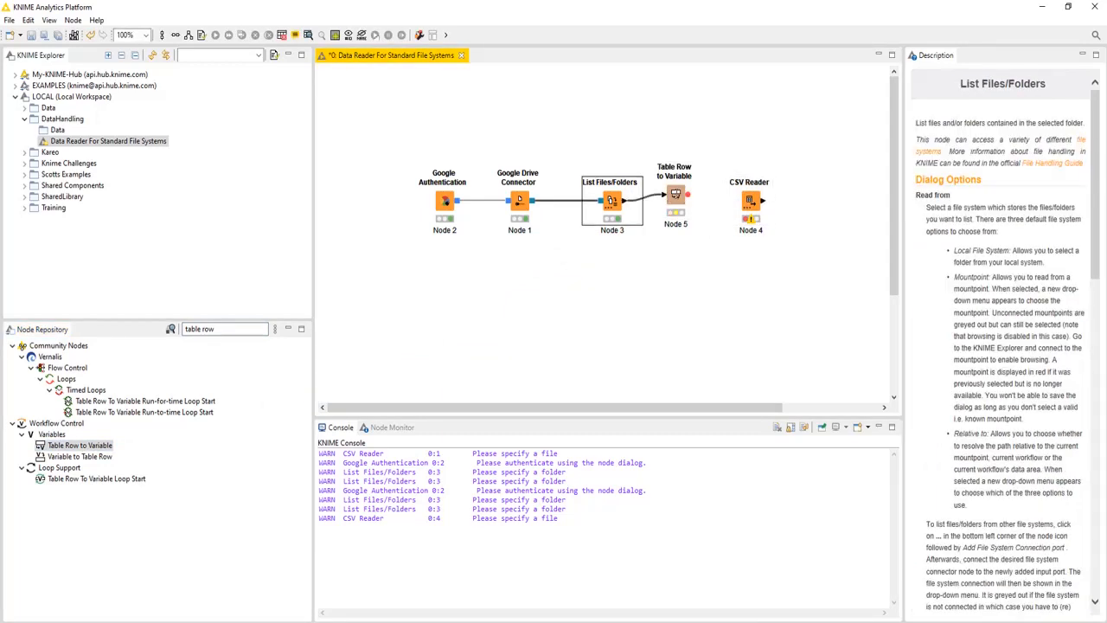
left_click(676, 197)
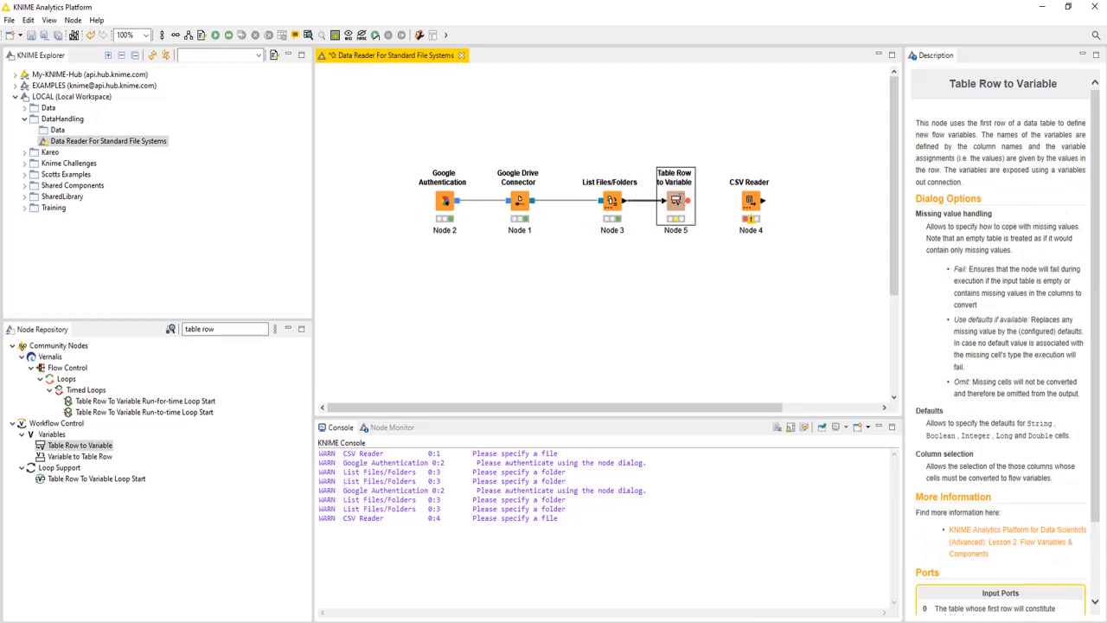
Execute the Table Row to Variable node, view its output variables, and connect its variable output to the CSV Reader.
right_click(678, 197)
left_click(710, 218)
right_click(679, 201)
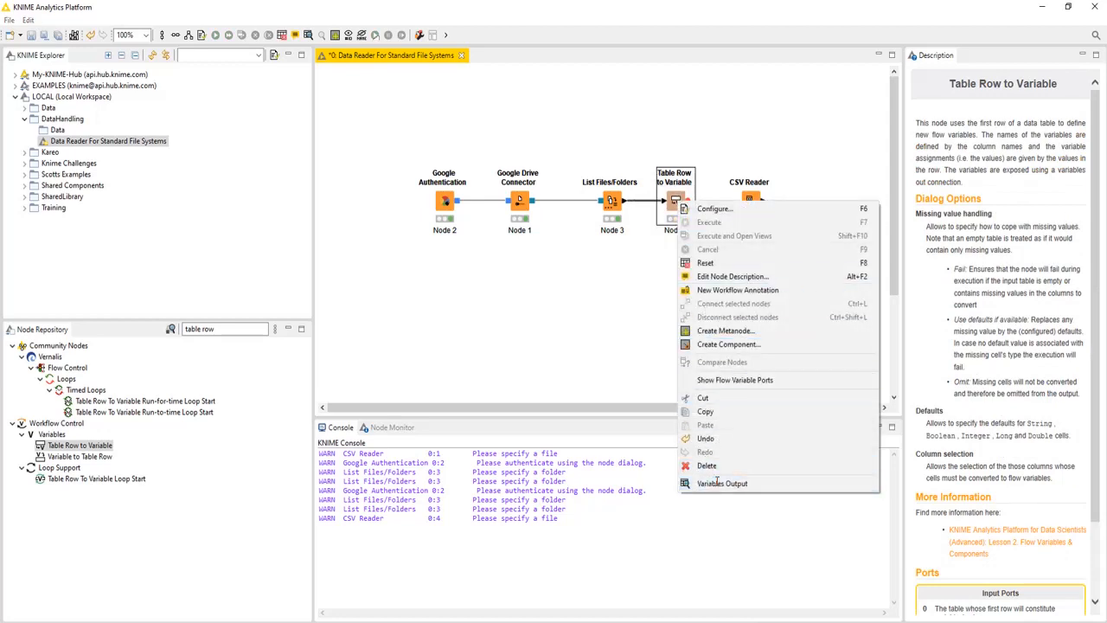
left_click(715, 483)
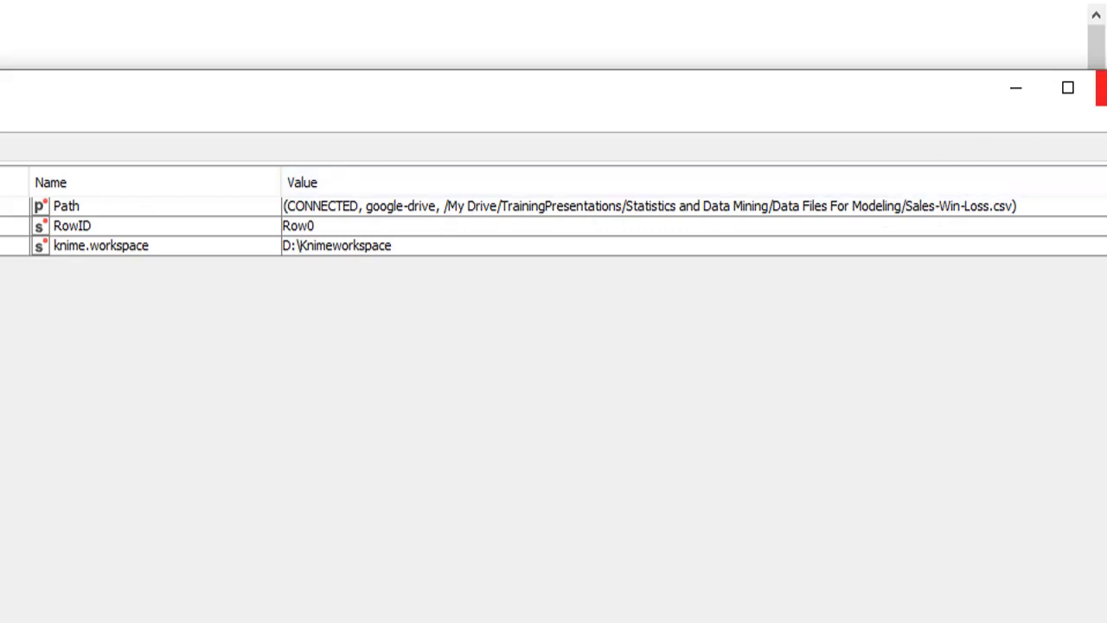
left_click(1100, 88)
left_click_drag(684, 273, 800, 259)
Try to control the CSV Reader's file path with the Path flow variable without a file system connection.
double_click(809, 273)
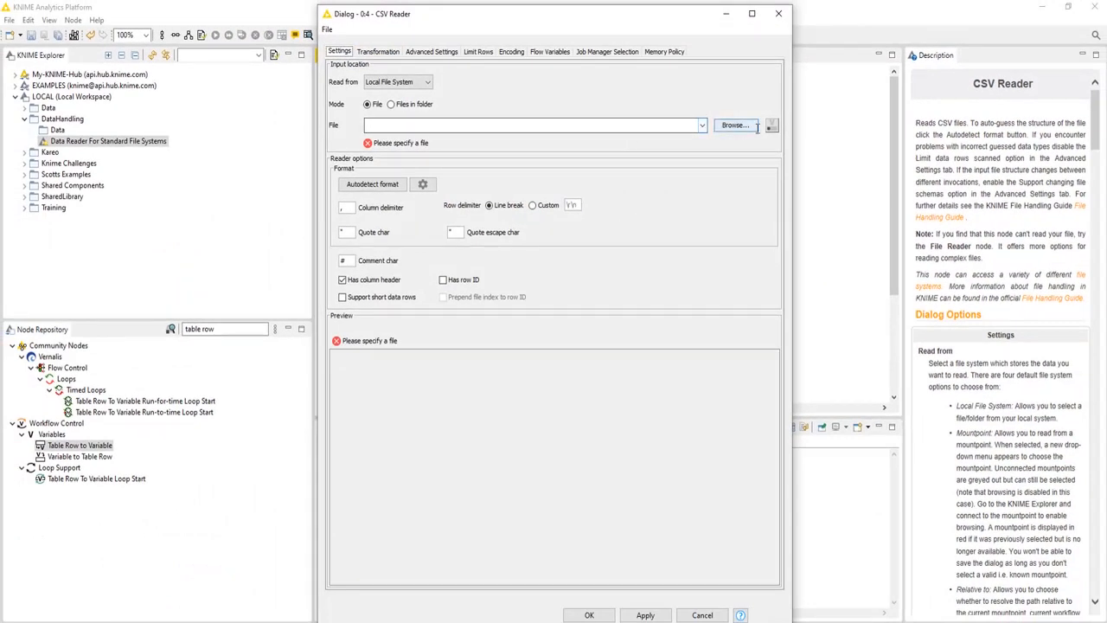
left_click(770, 126)
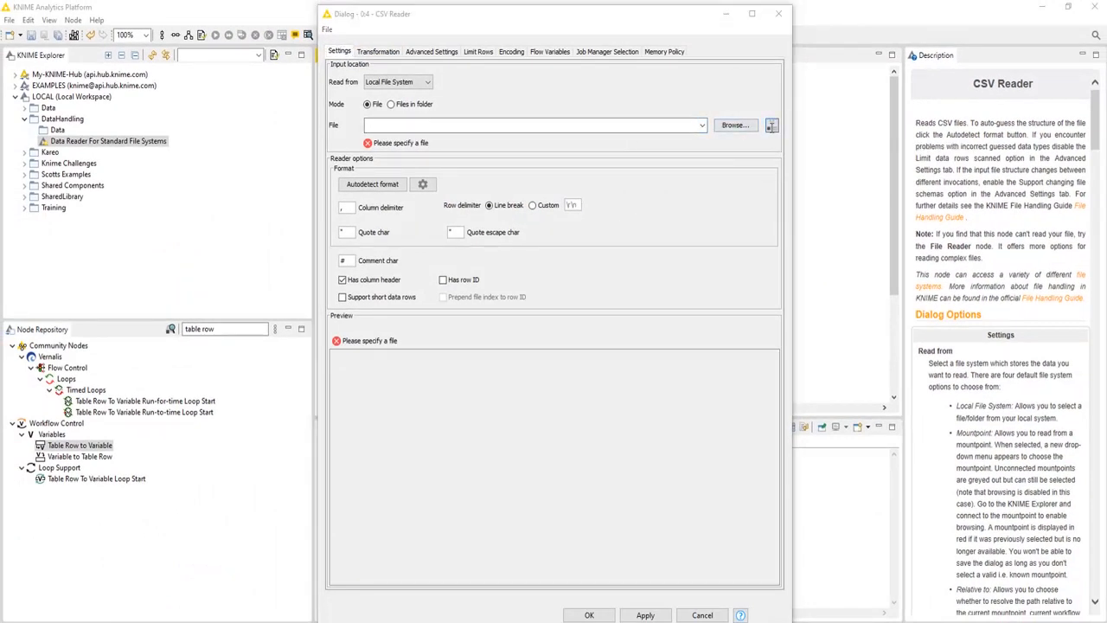
left_click(737, 114)
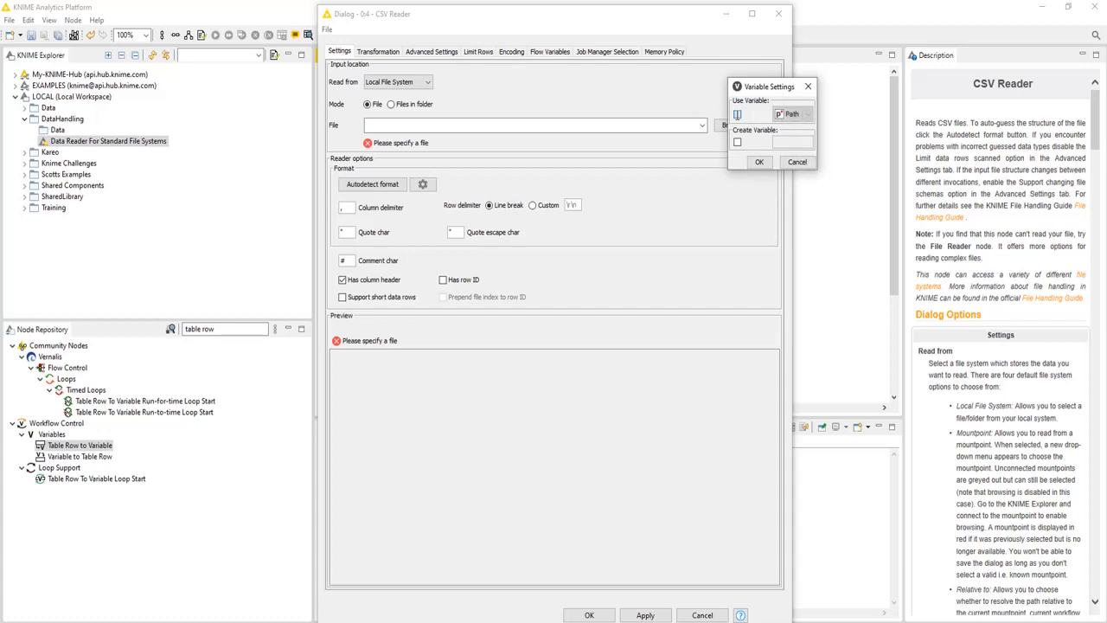
left_click(759, 161)
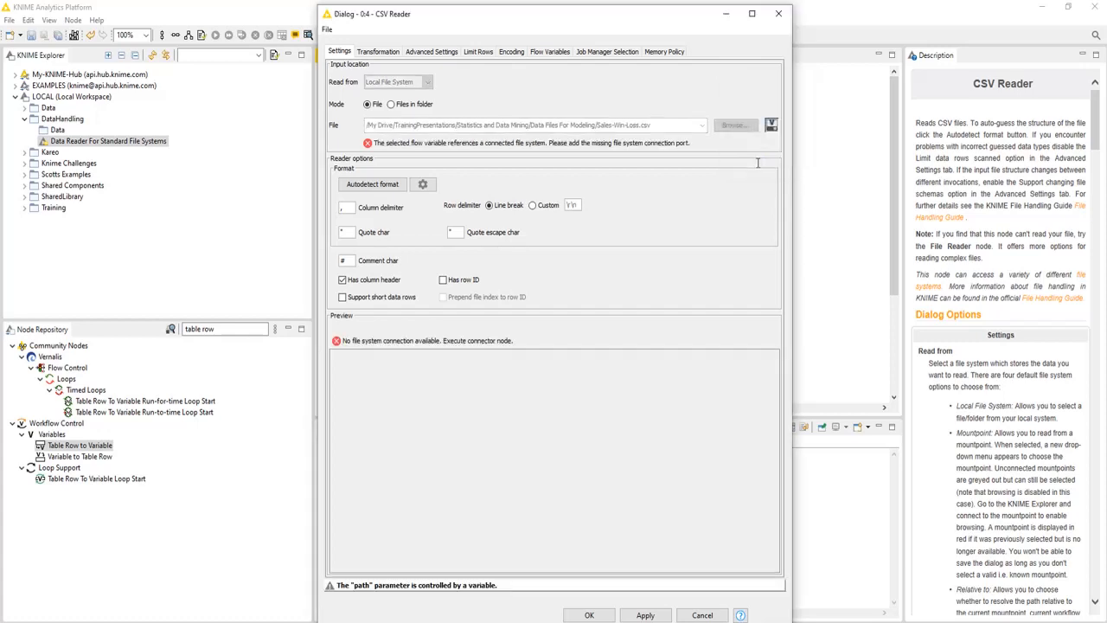
left_click(396, 184)
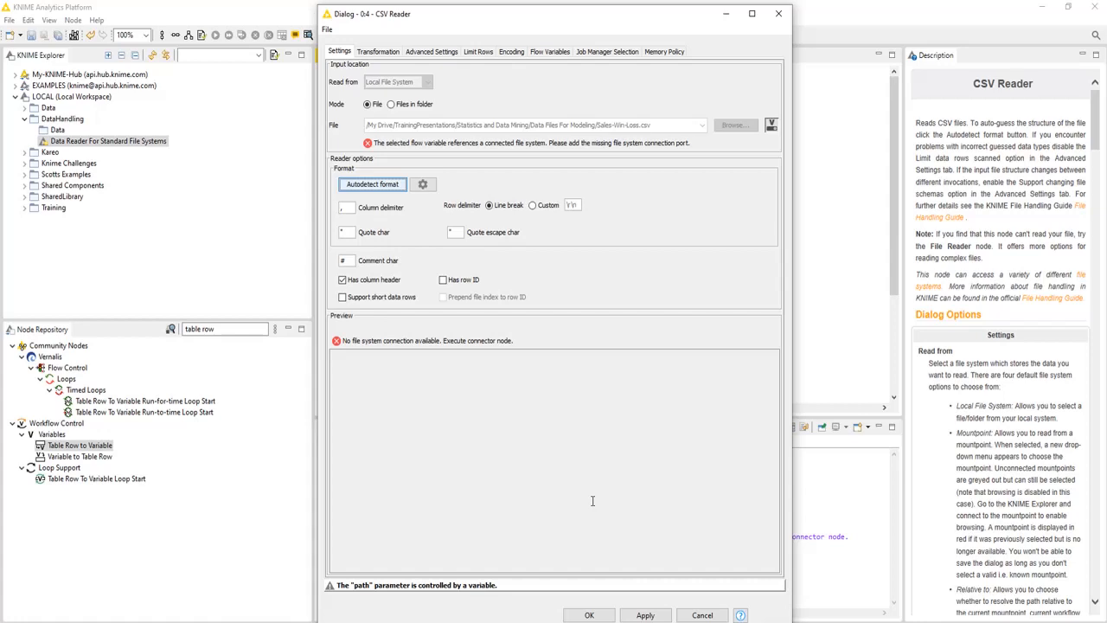
left_click(589, 615)
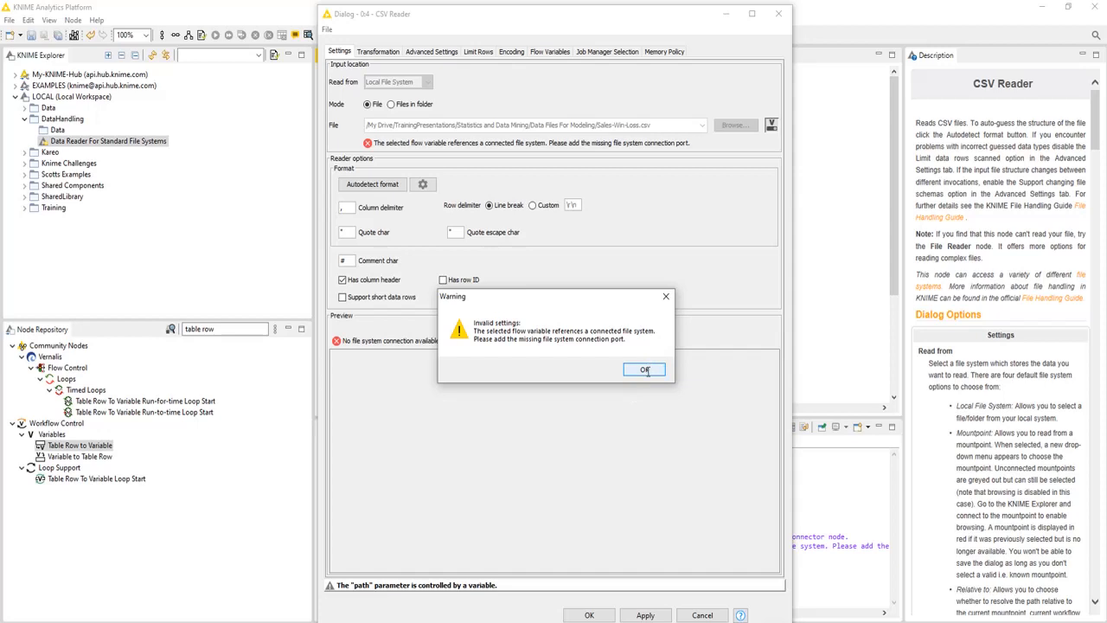
left_click(645, 369)
left_click(702, 615)
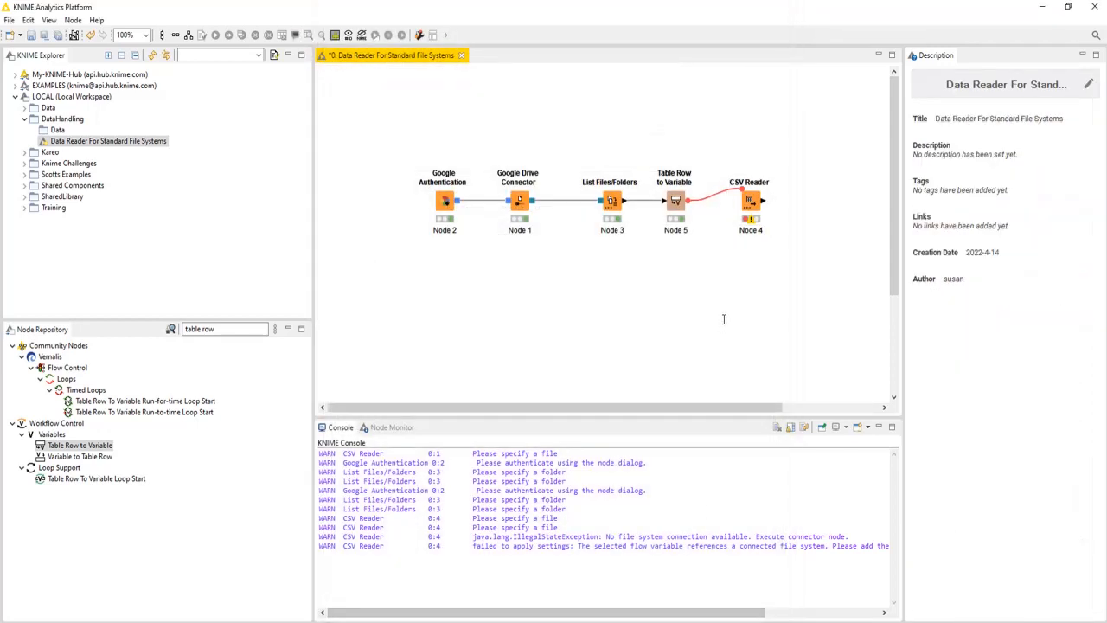
Connect the Google Drive Connector to a new File System Connection port on the CSV Reader, with List Files/Folders and Table Row to Variable moved above the connection.
left_click(746, 207)
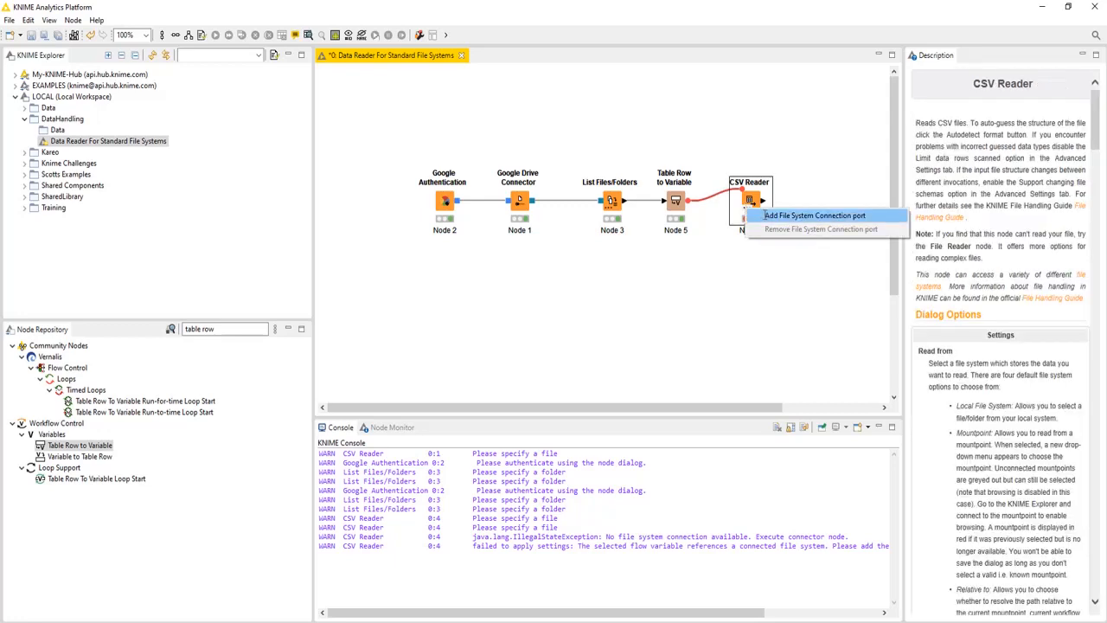
left_click(767, 215)
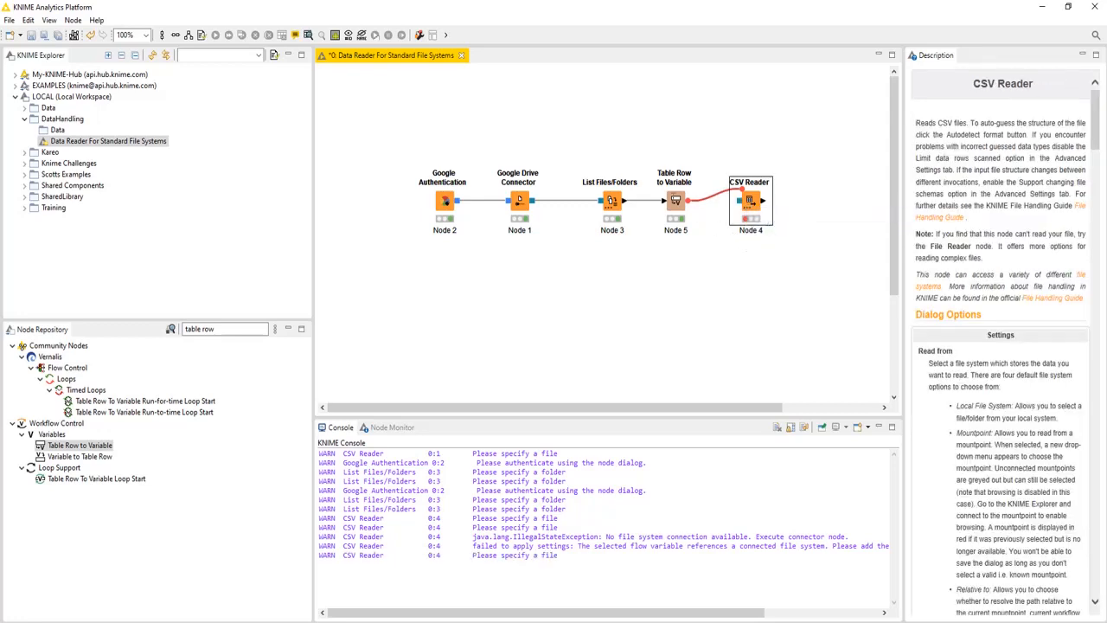
left_click_drag(676, 199, 681, 163)
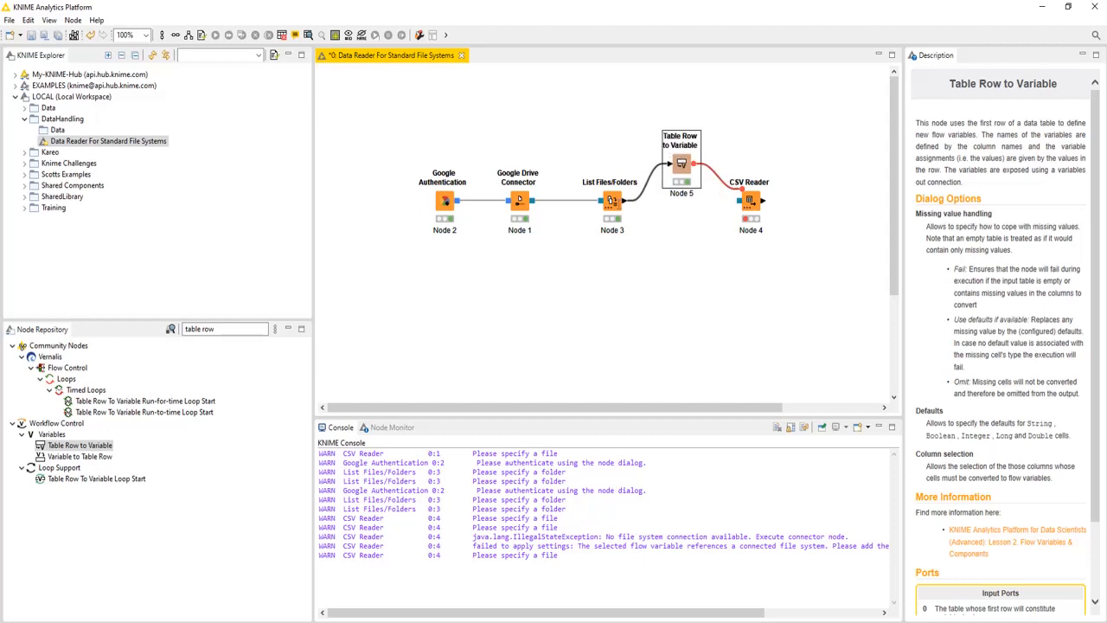
left_click_drag(611, 200, 607, 164)
left_click(625, 228)
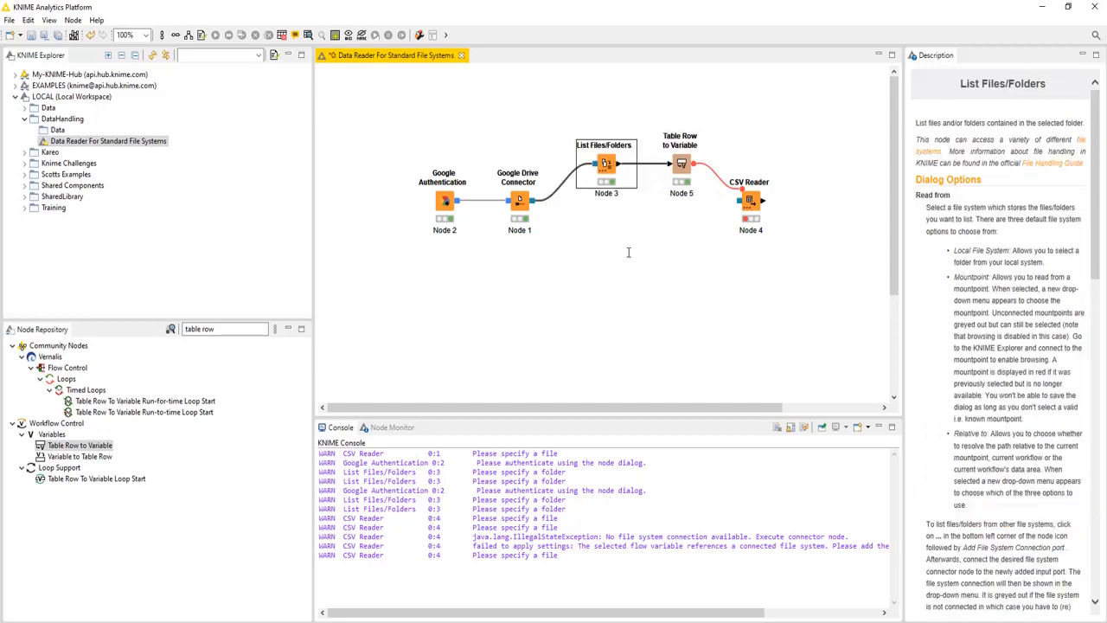
left_click_drag(536, 200, 741, 201)
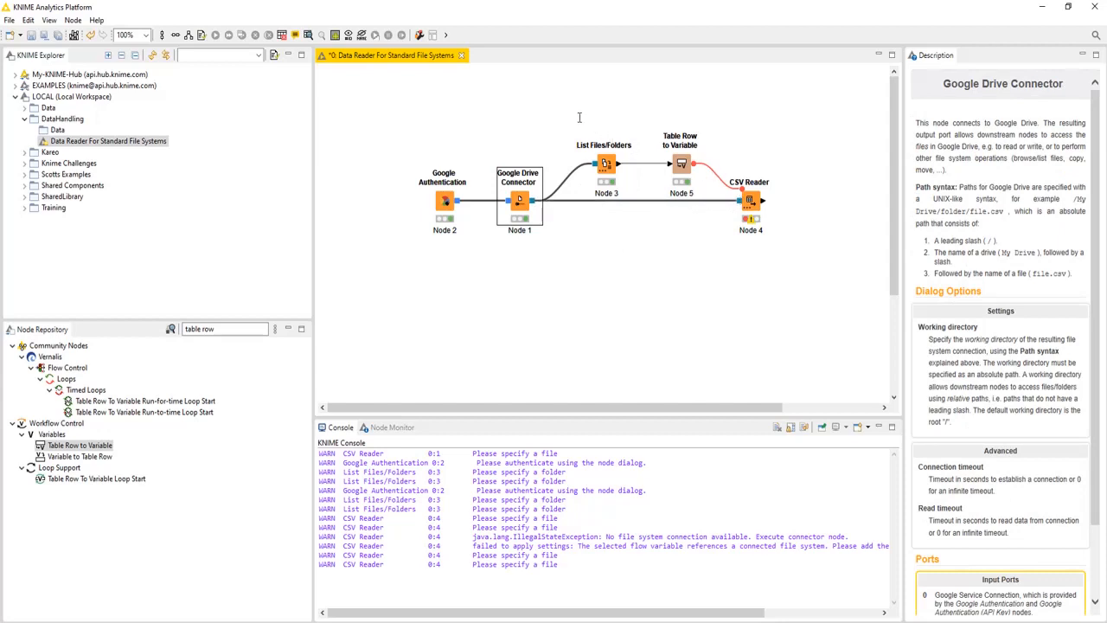
left_click_drag(578, 117, 686, 186)
left_click_drag(607, 163, 607, 157)
left_click(635, 219)
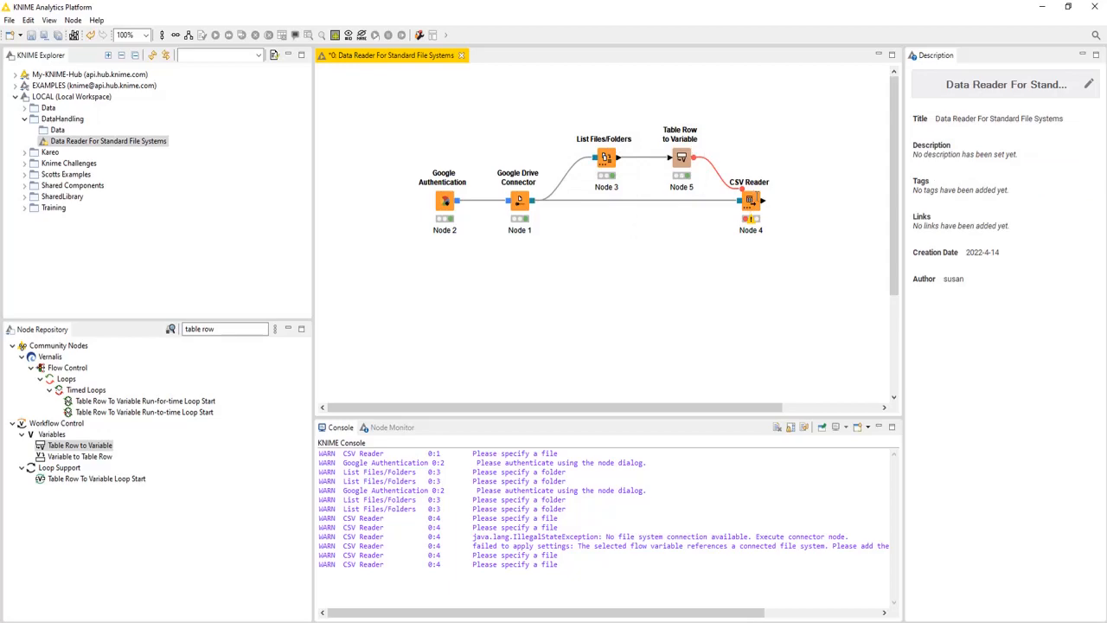
Set the CSV Reader's file from the Path flow variable, accept the settings, and execute the node.
double_click(752, 198)
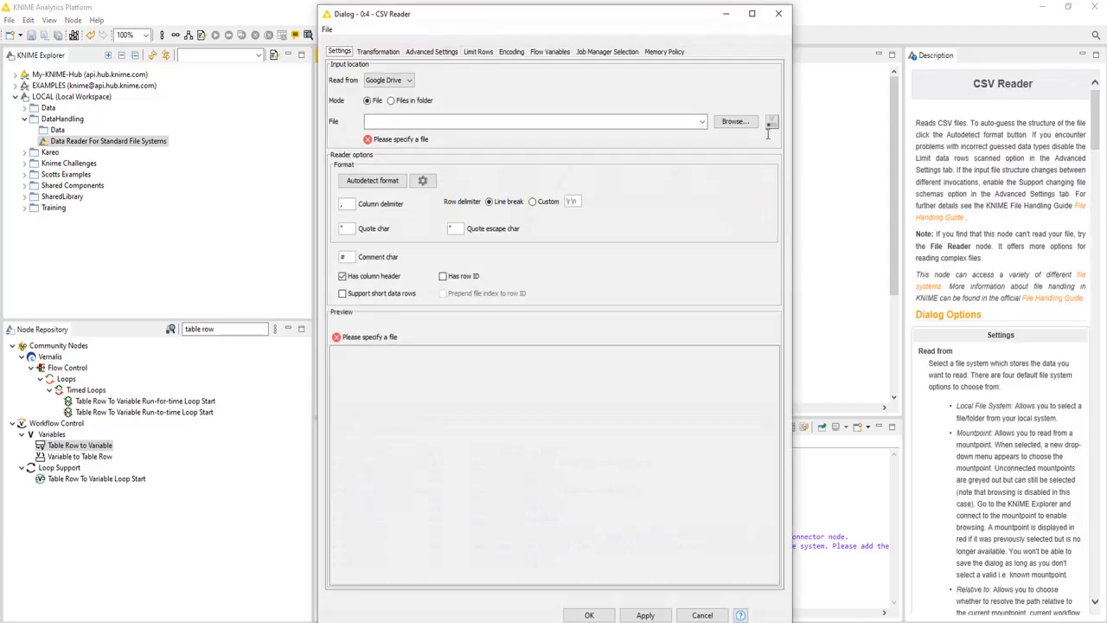
left_click(770, 122)
left_click(737, 111)
left_click(758, 159)
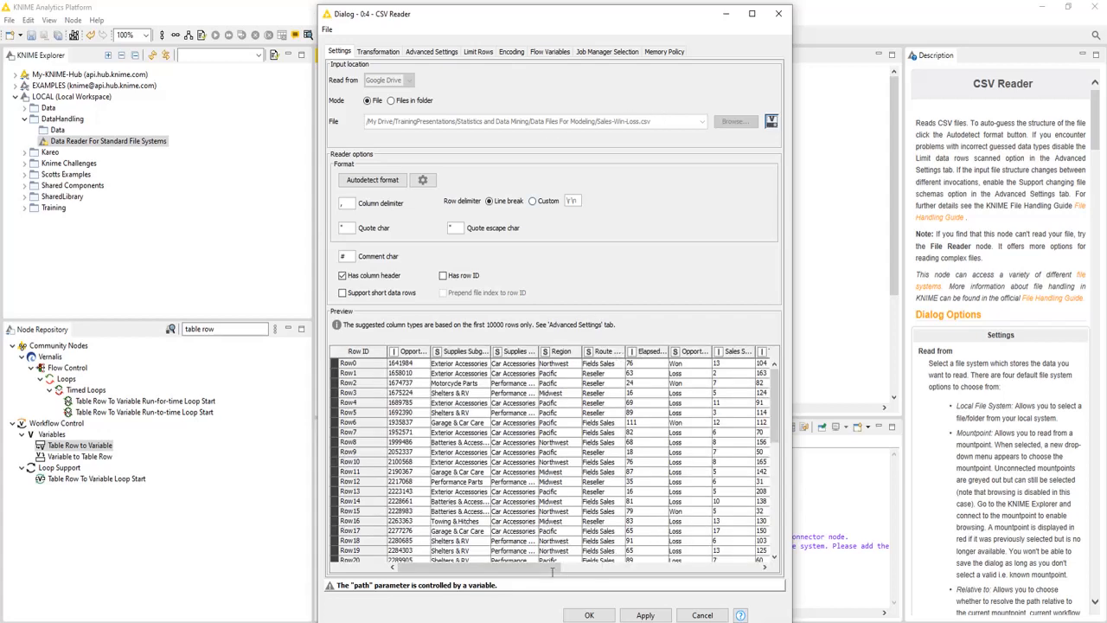
left_click_drag(541, 568, 564, 568)
left_click(590, 614)
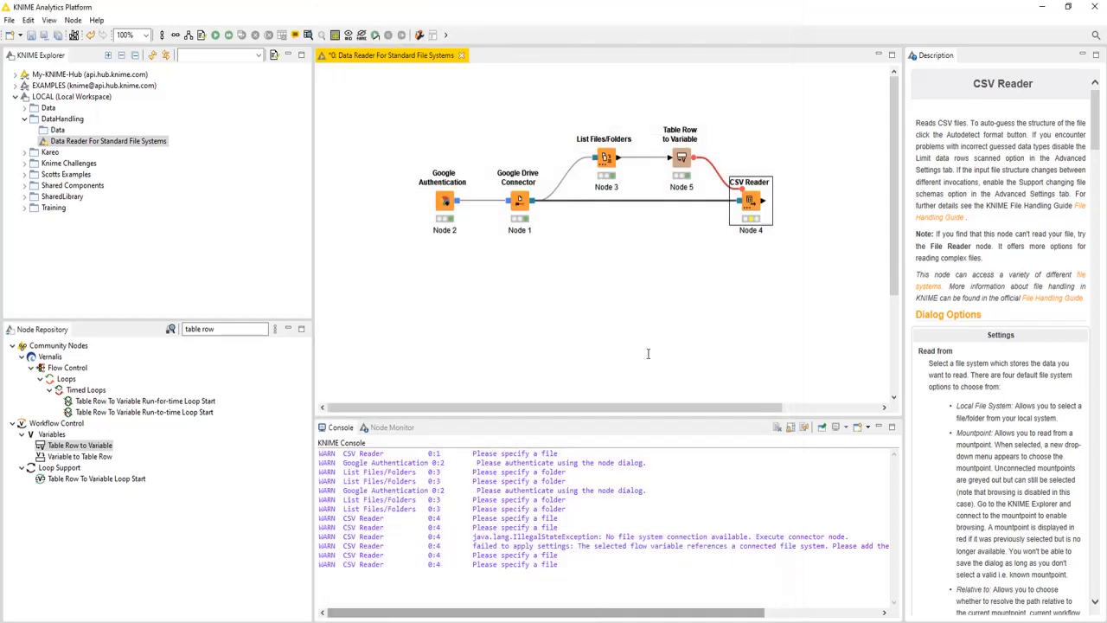
right_click(751, 199)
left_click(781, 217)
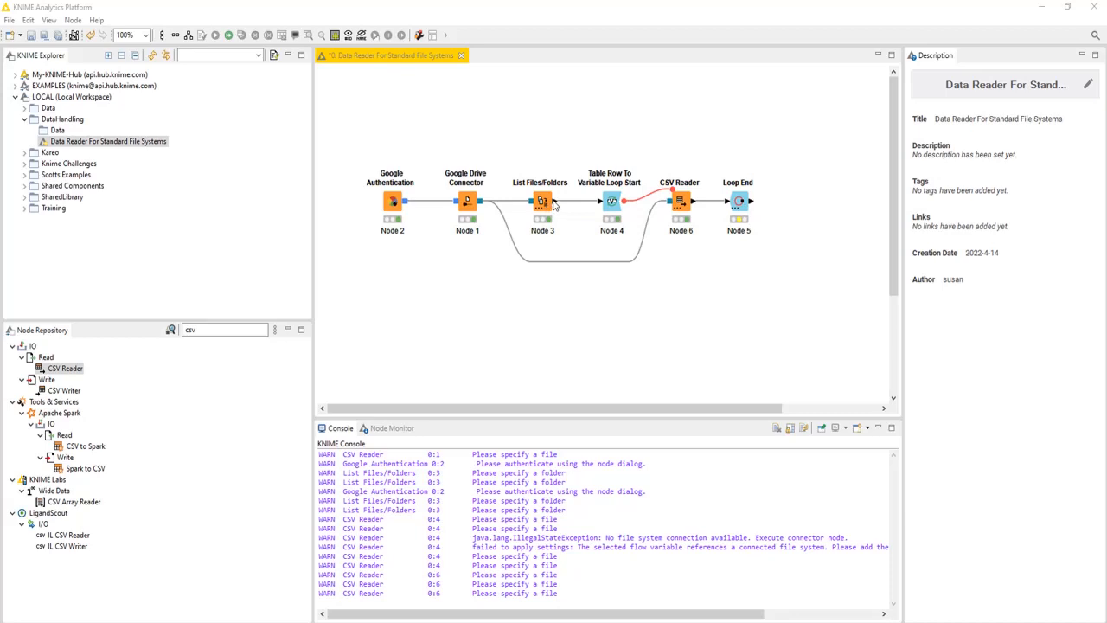
Examine the output variables of the Table Row To Variable Loop Start node, including the Path and the iteration variables.
mouse_move(554, 204)
right_click(612, 203)
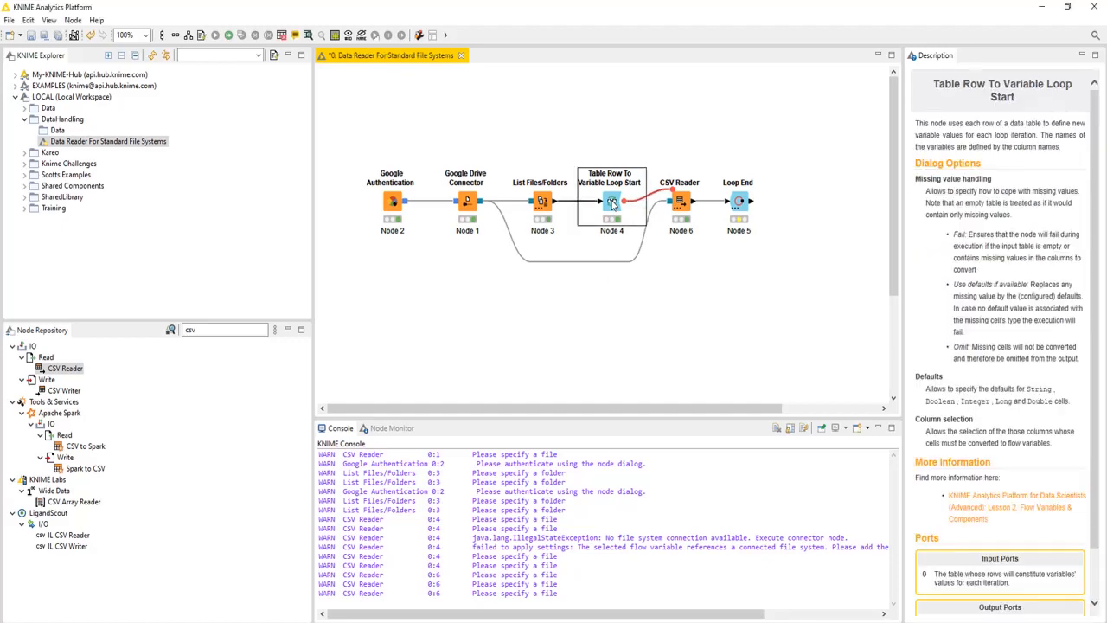
left_click(662, 498)
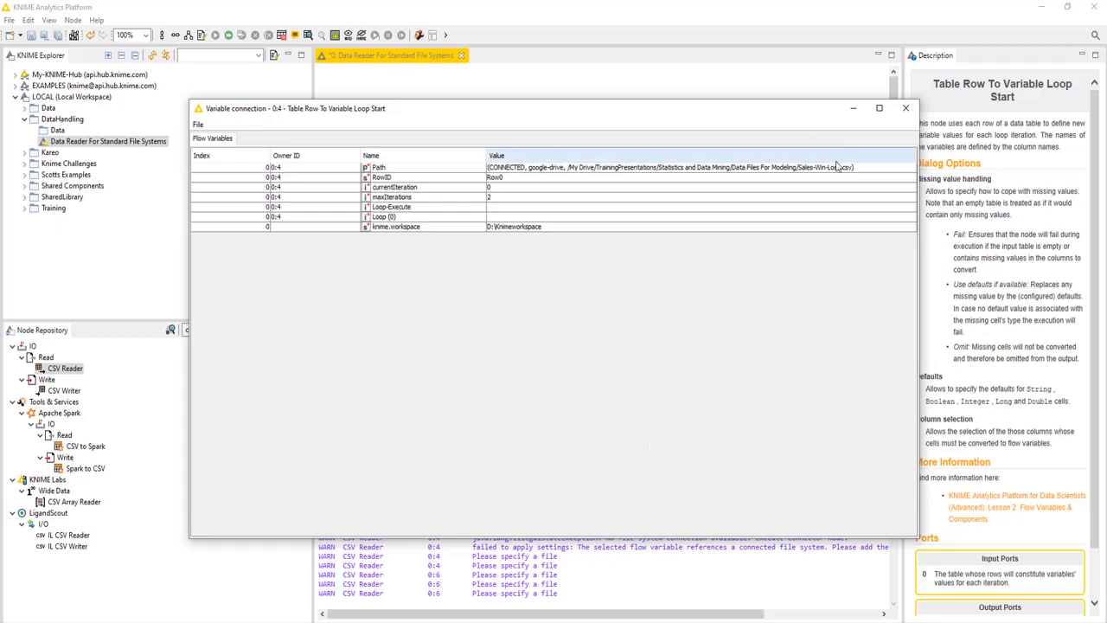
left_click(906, 108)
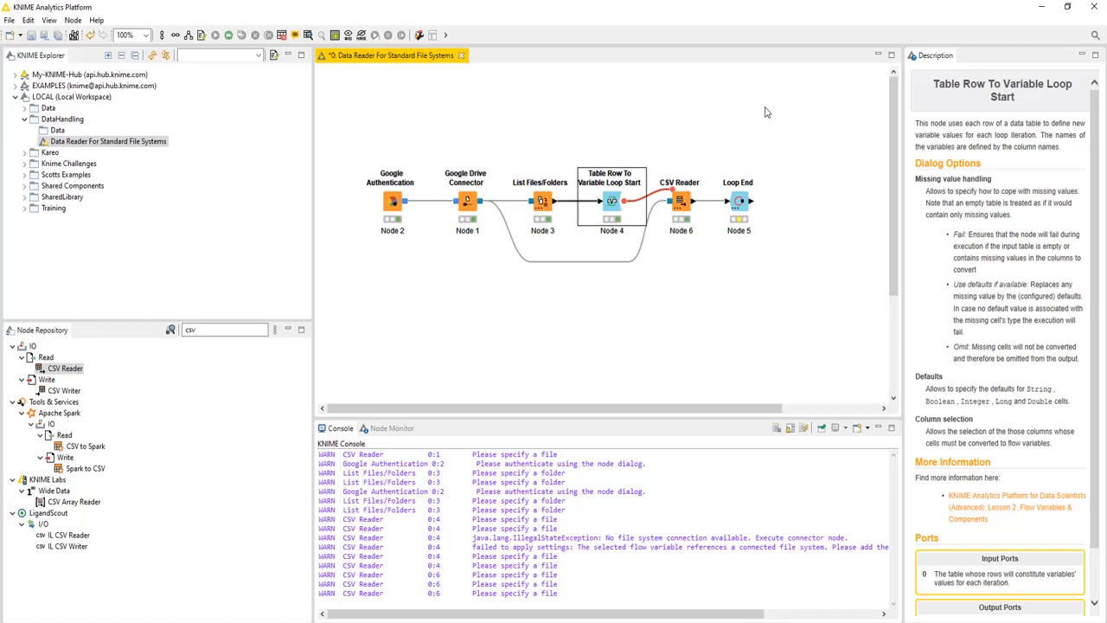
Step the loop execution two iterations from the Loop End node.
right_click(738, 203)
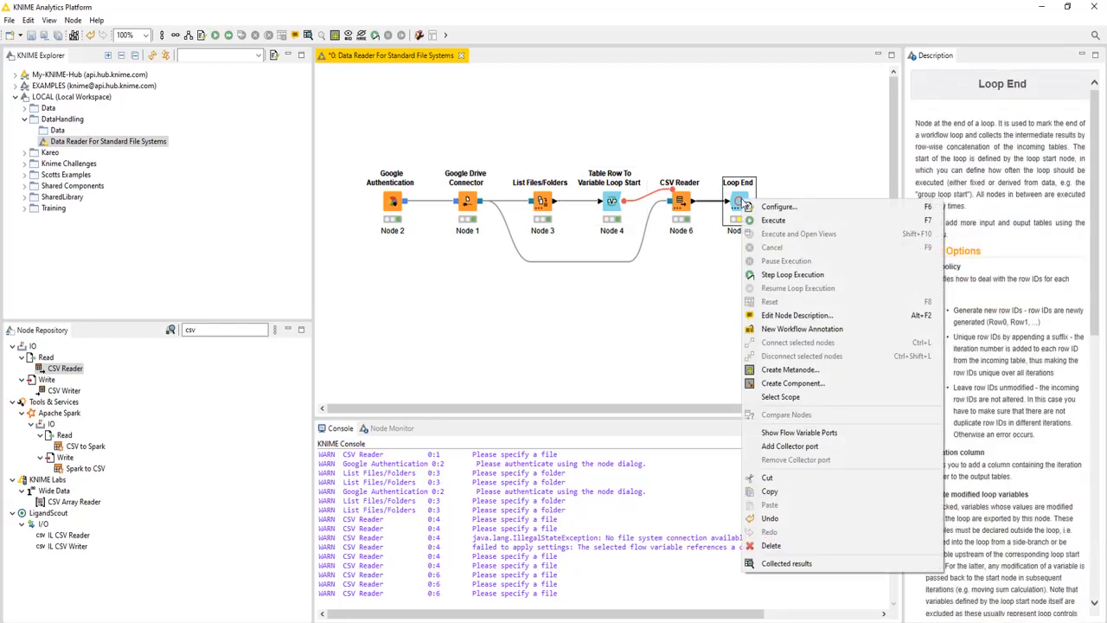
left_click(787, 276)
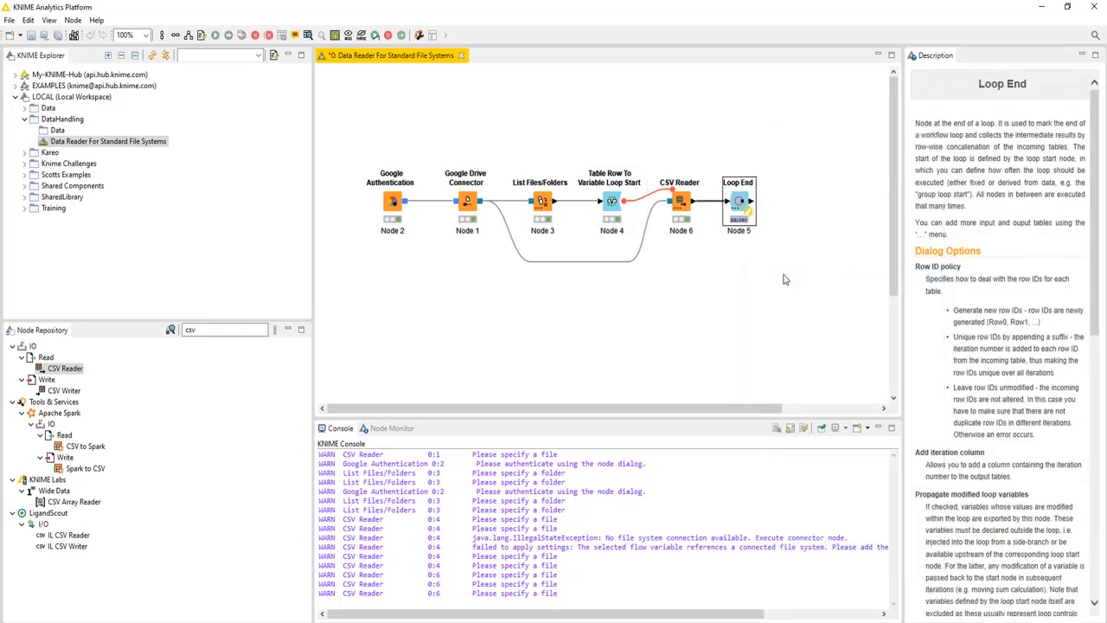
right_click(742, 201)
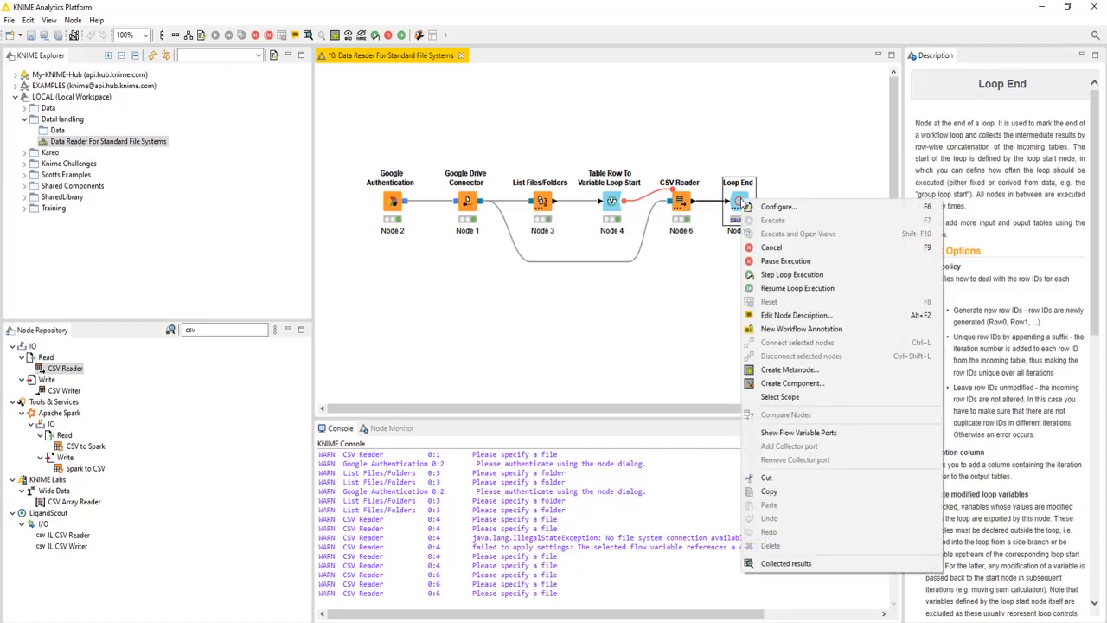
left_click(794, 277)
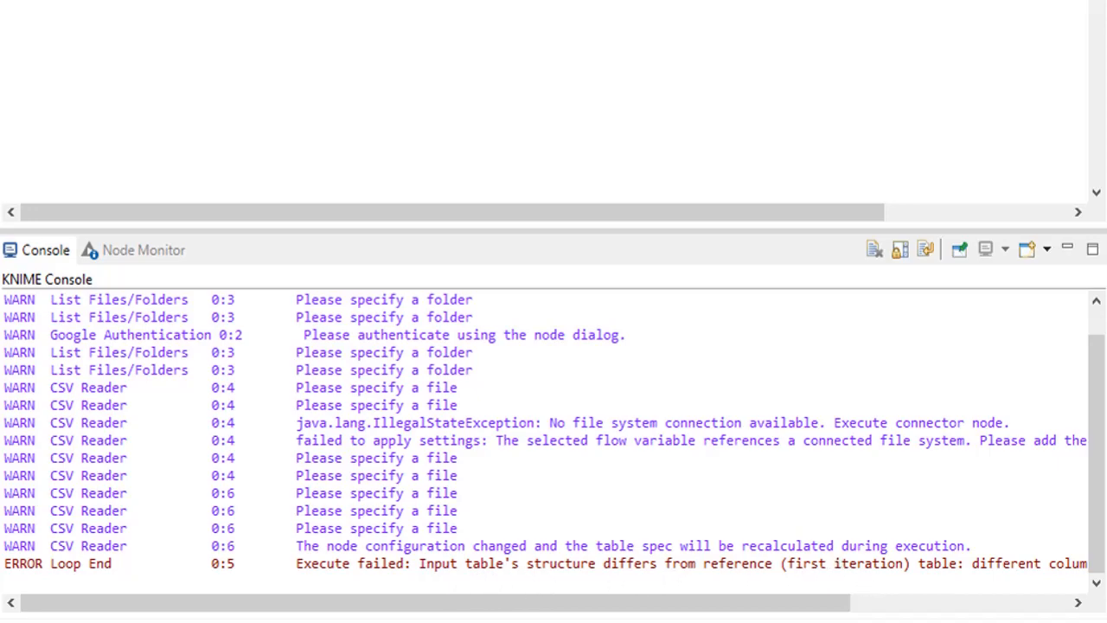
Inspect the CSV Reader's output file table for the current loop iteration.
right_click(703, 3)
left_click(743, 425)
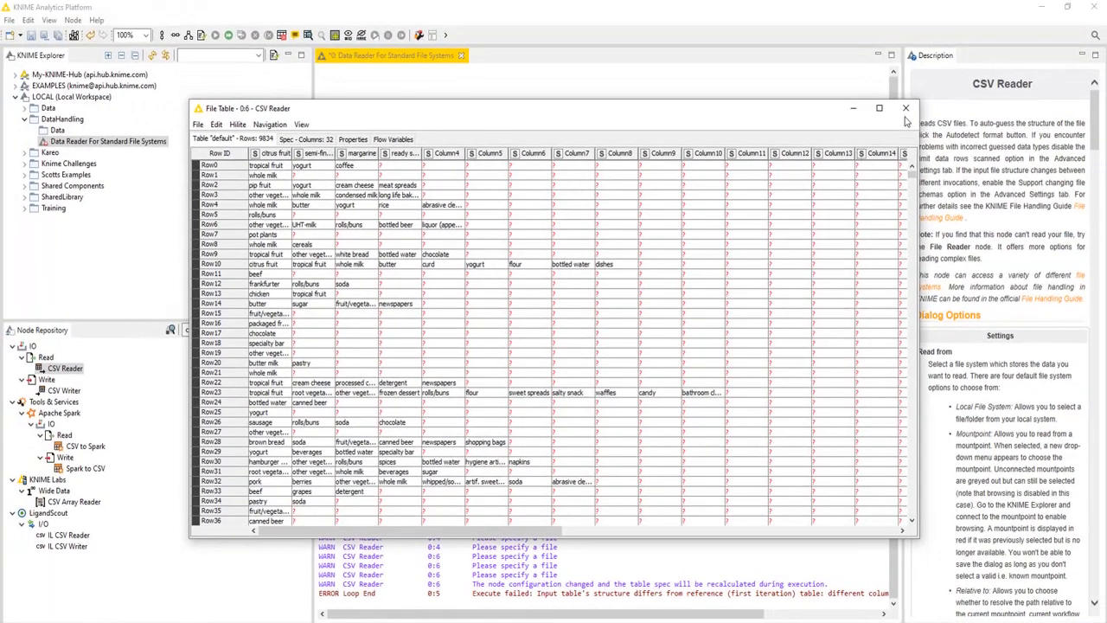
left_click(905, 110)
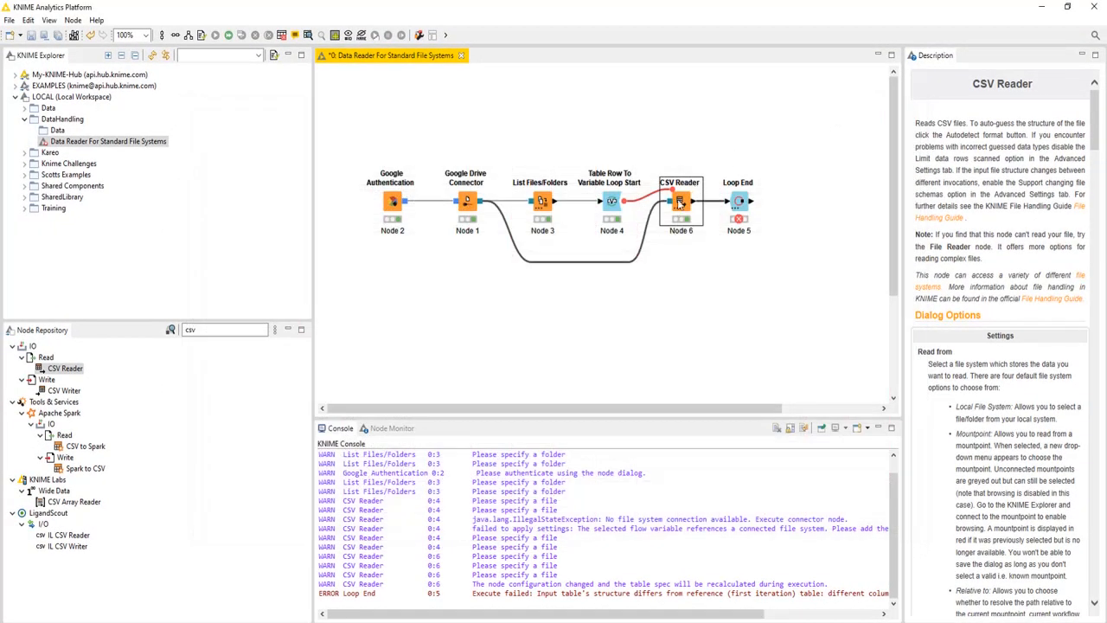
left_click(714, 149)
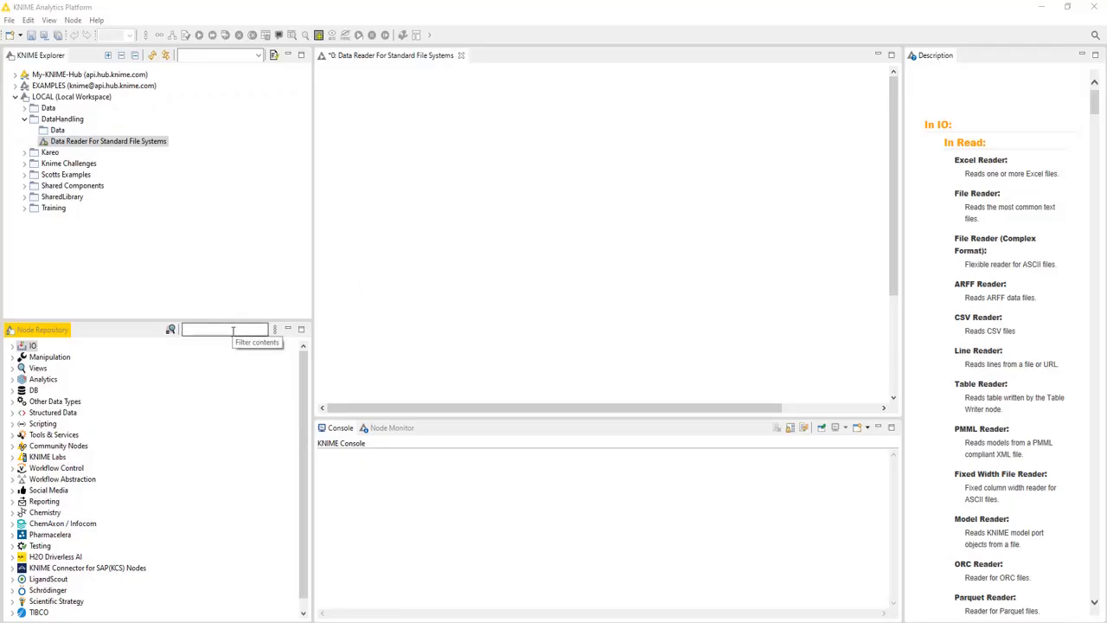
Search the node repository for "create file" and place a Create File/Folder Variables node in the empty workflow.
left_click(233, 329)
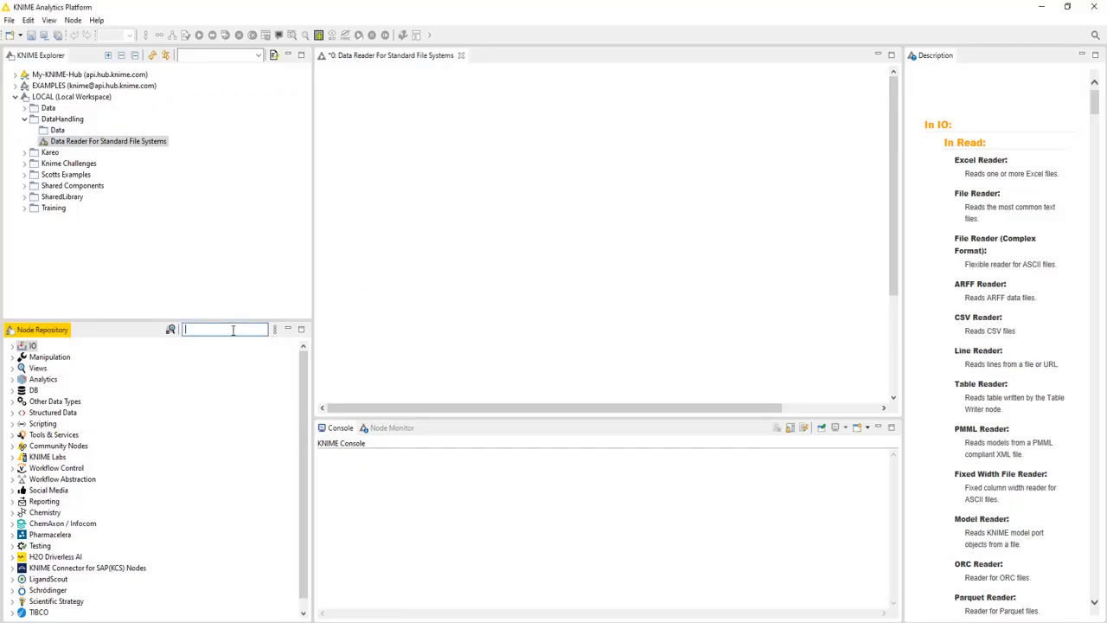
type("create")
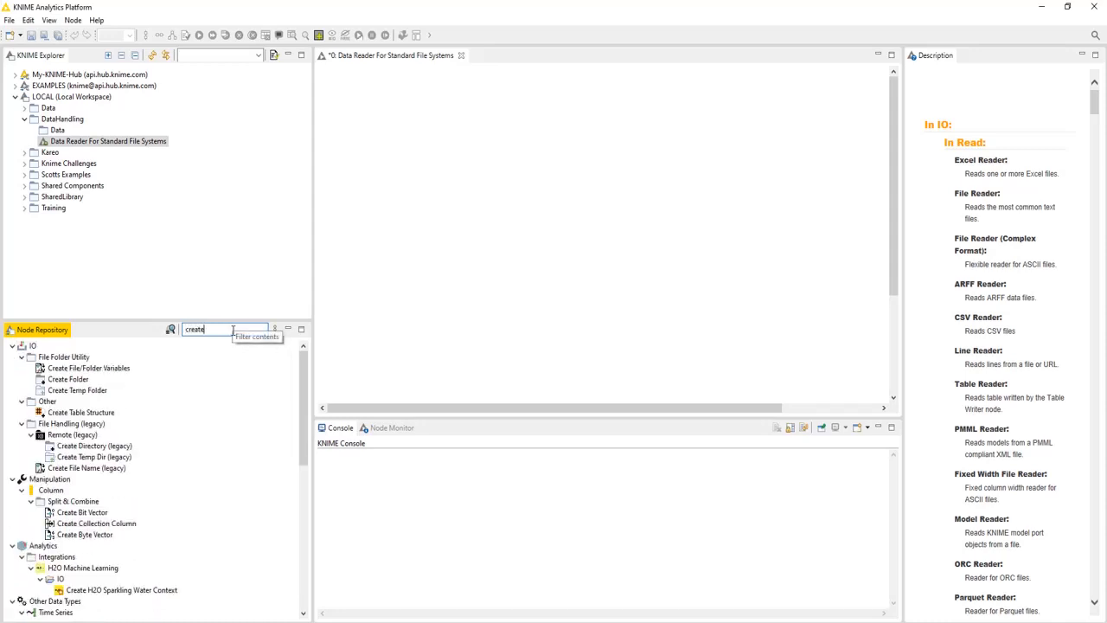
type(" file")
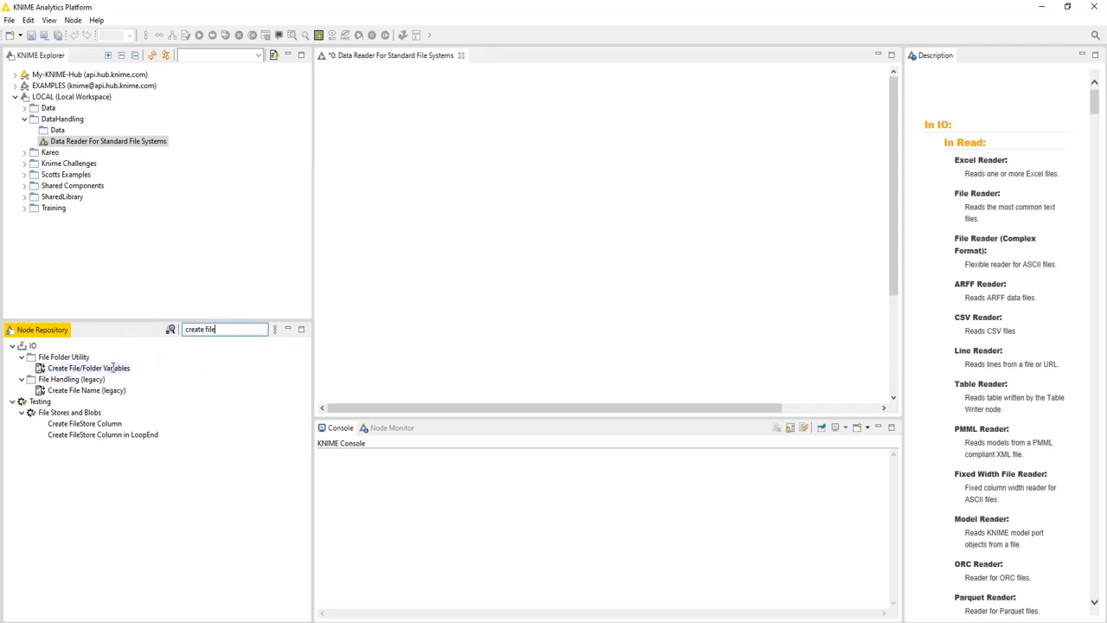
left_click_drag(108, 368, 479, 212)
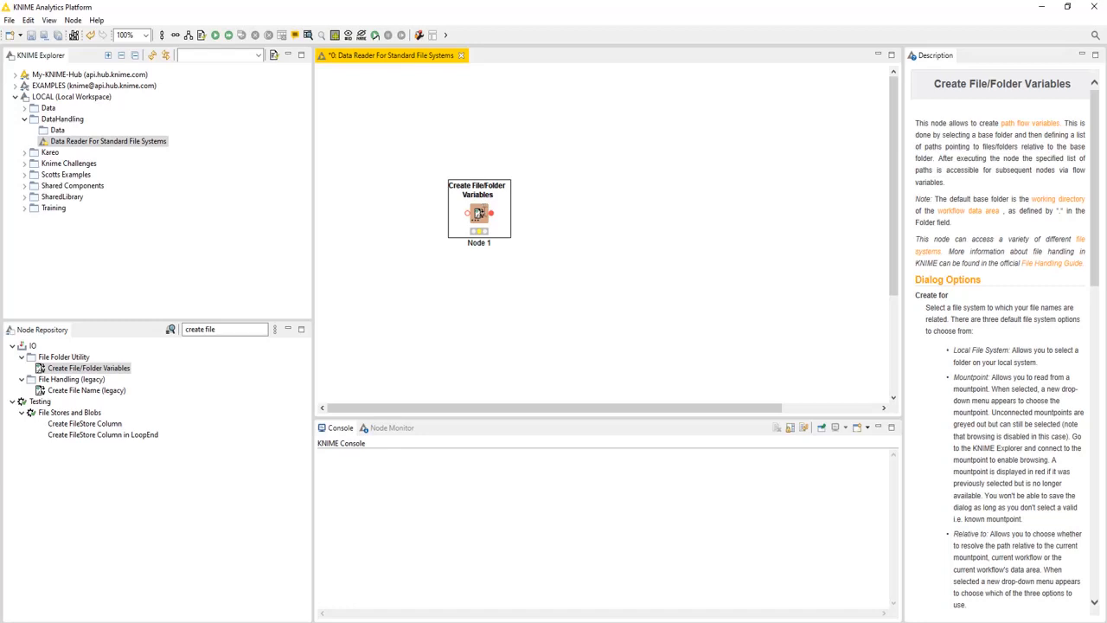
Set the Create File/Folder Variables node's base location to the Local File System folder c:\temp.
double_click(478, 213)
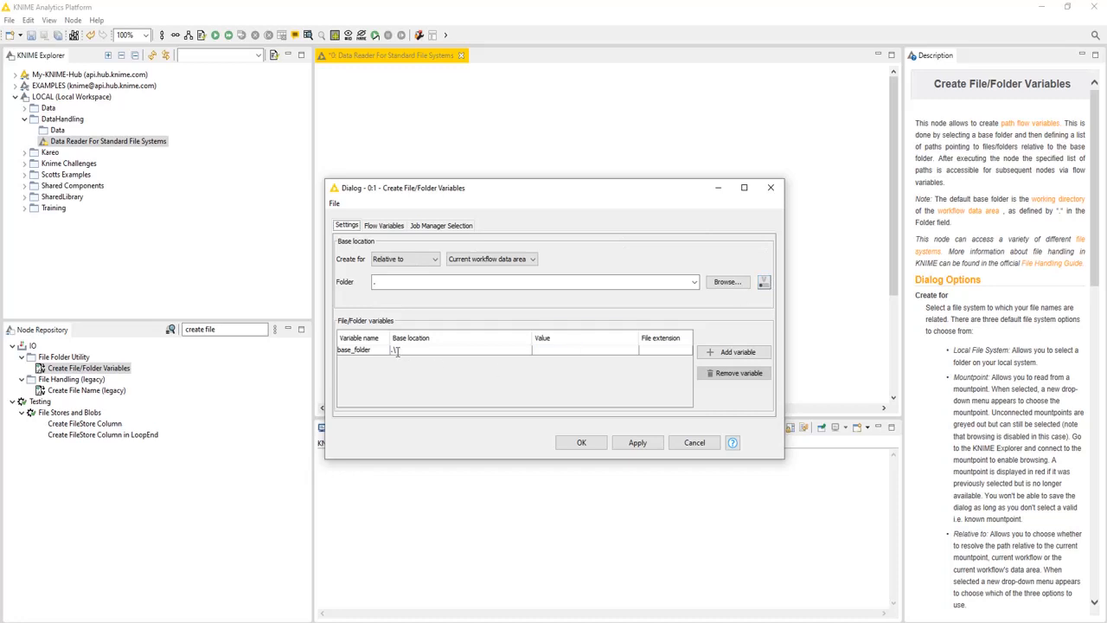
left_click(435, 258)
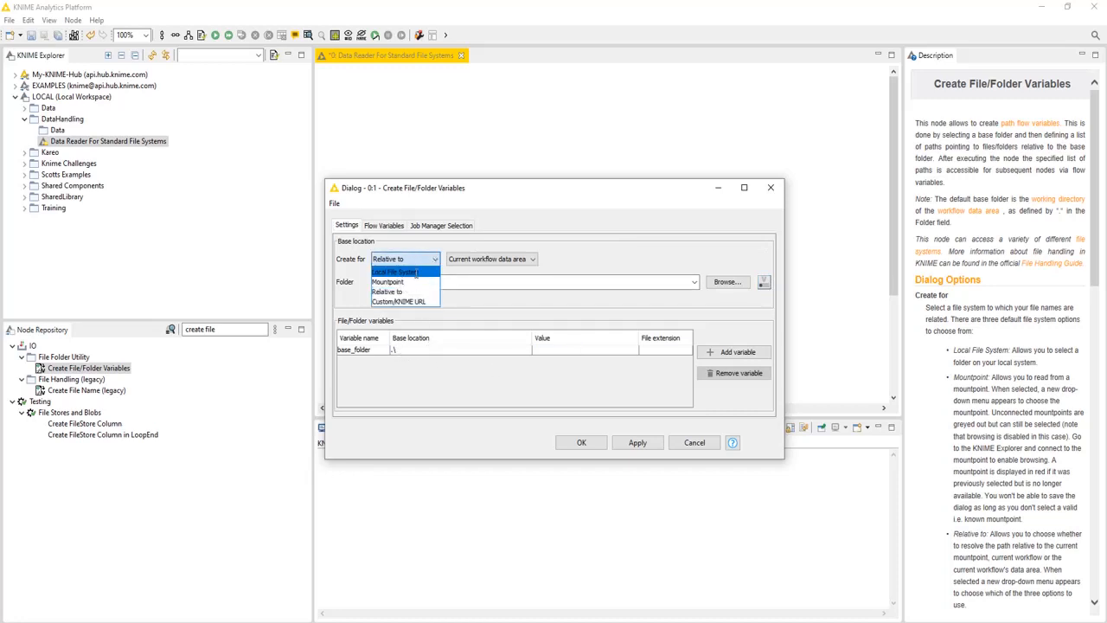
left_click(405, 272)
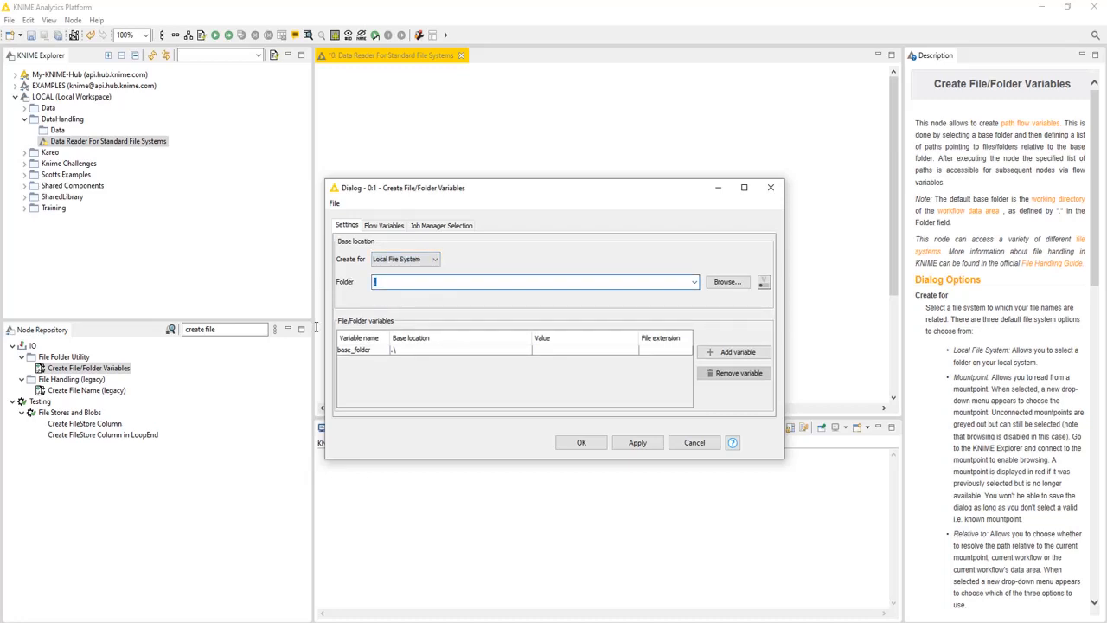
type("c:\\temp")
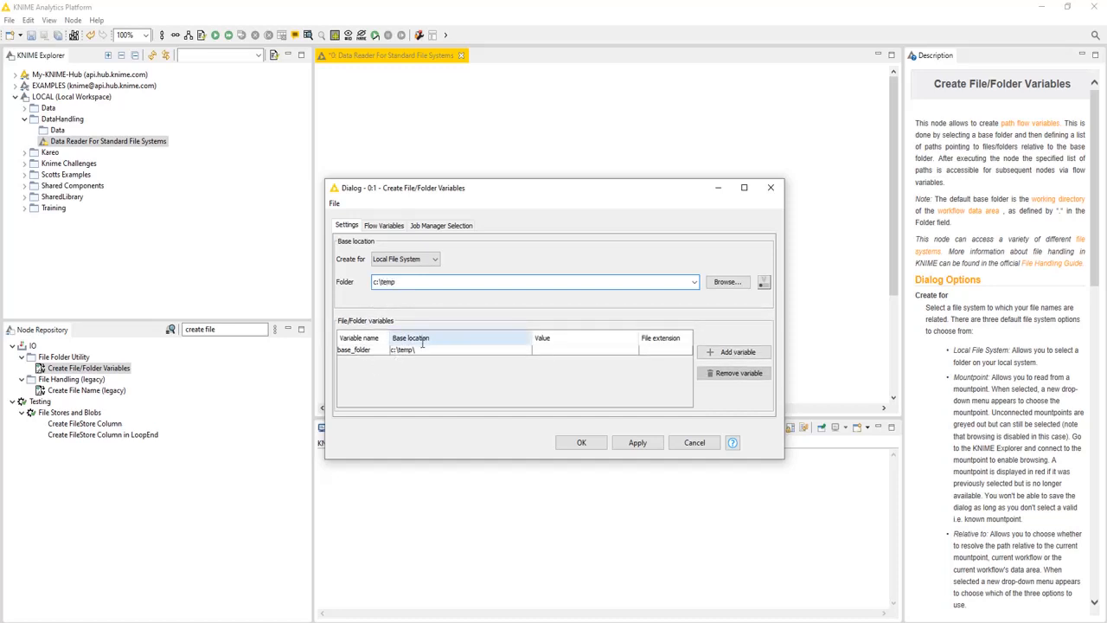
Rename the base_folder variable to file1 and give it the value file1 with file extension csv.
left_click(375, 350)
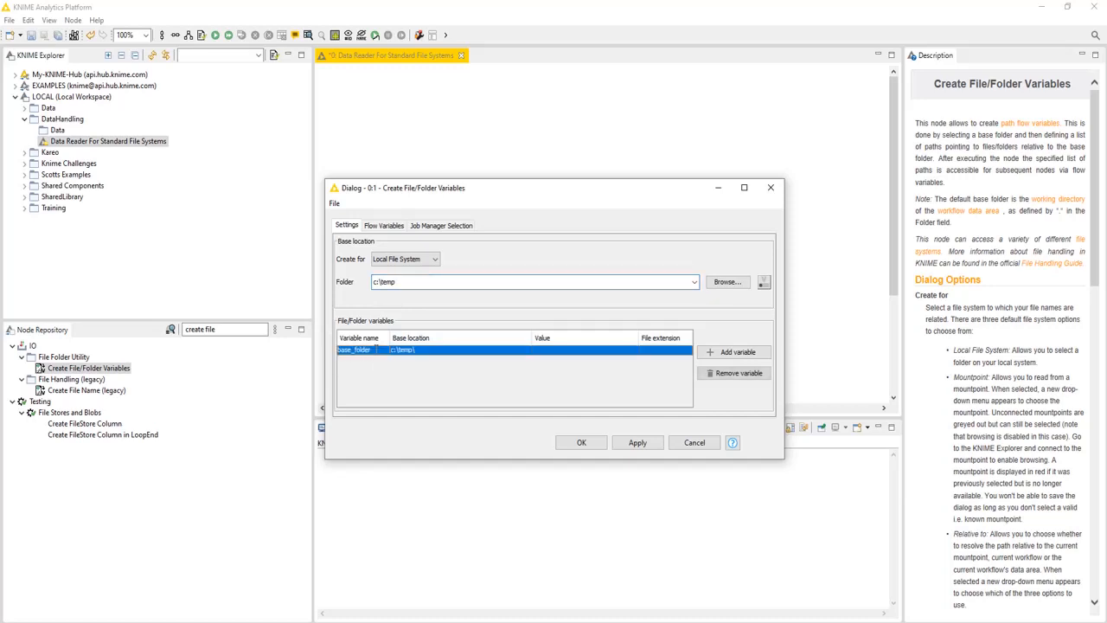
left_click(375, 349)
double_click(376, 349)
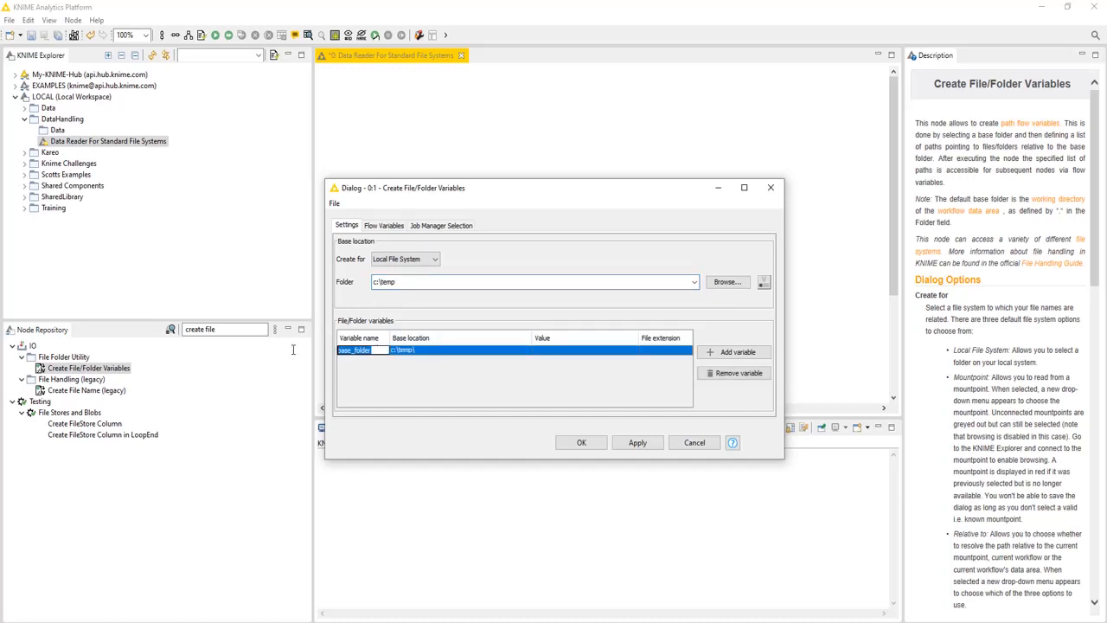
type("file1")
left_click(558, 349)
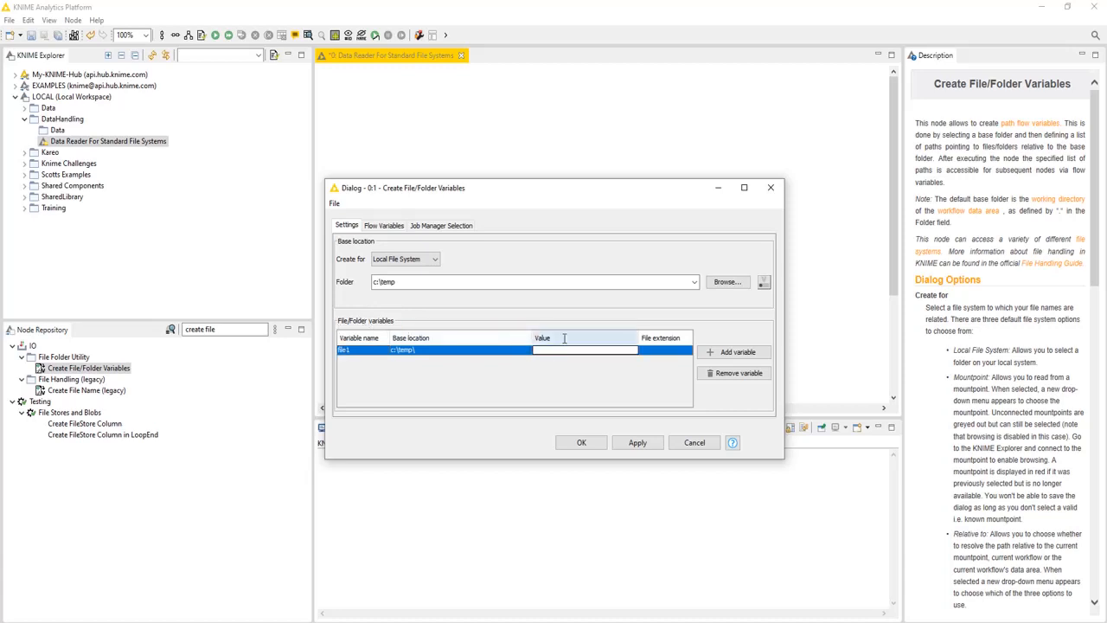
type("file1")
left_click(662, 350)
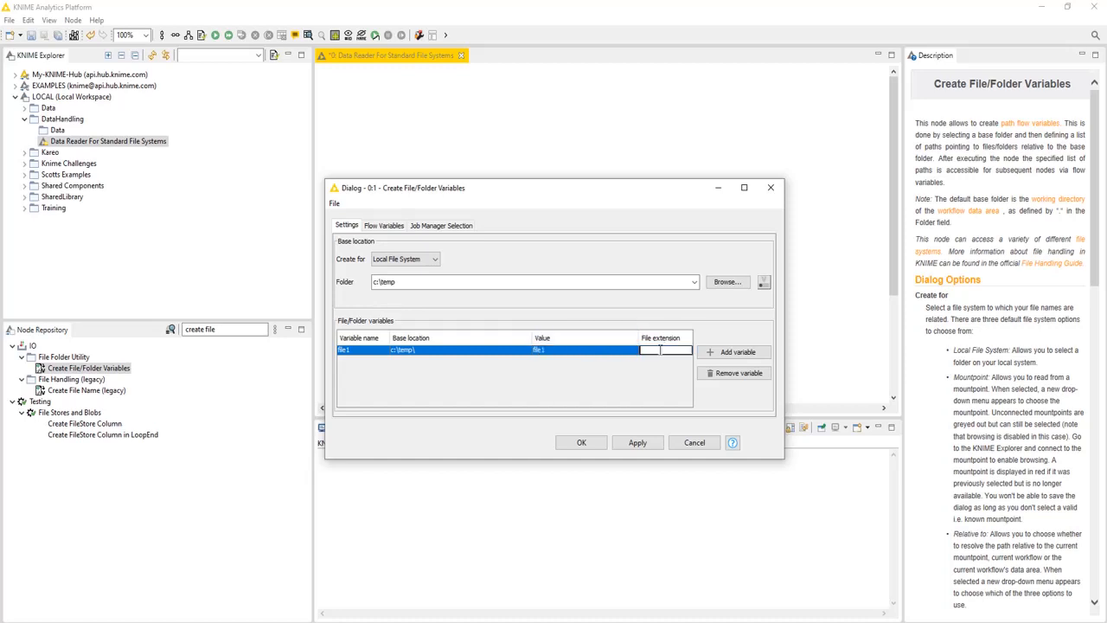
type("csv")
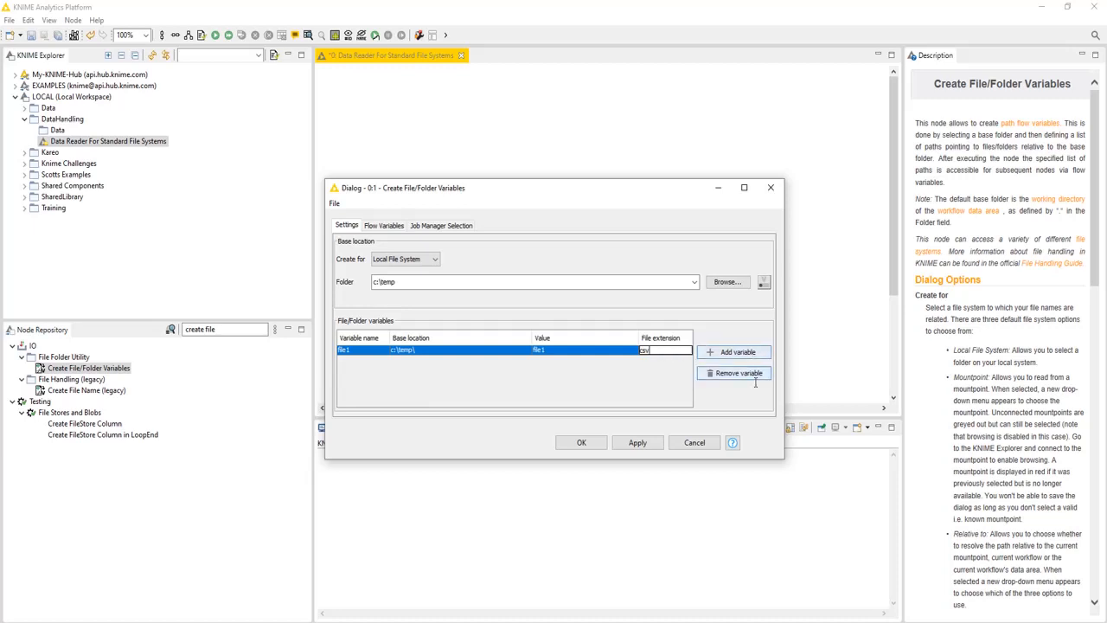
Add a second variable named file2 with value file2 and extension csv, and accept the node configuration.
left_click(732, 352)
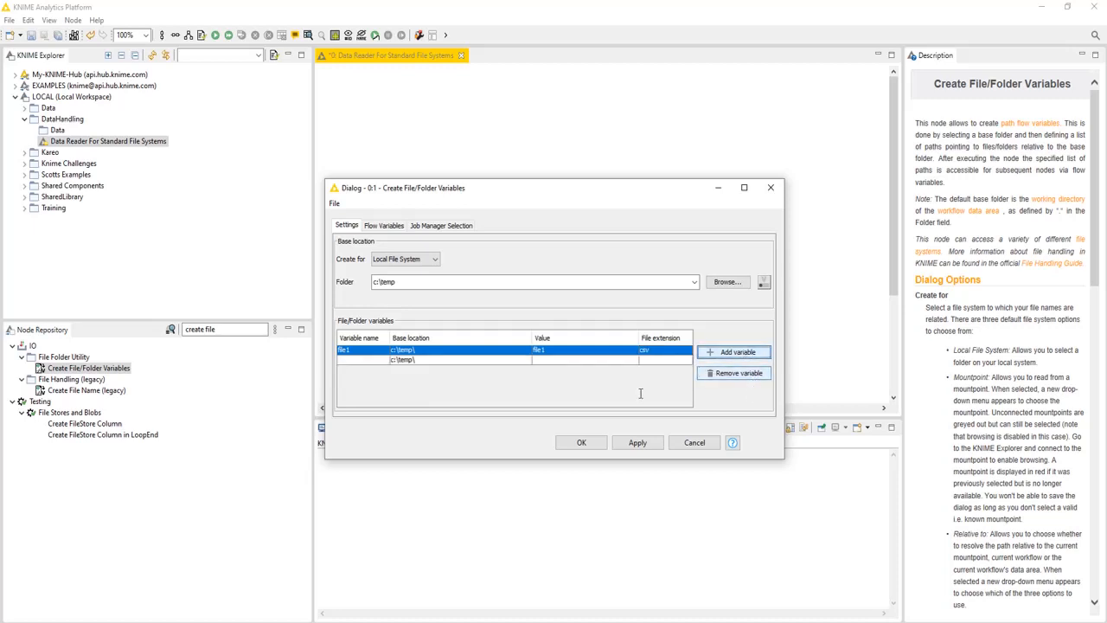
left_click(361, 360)
type("file2")
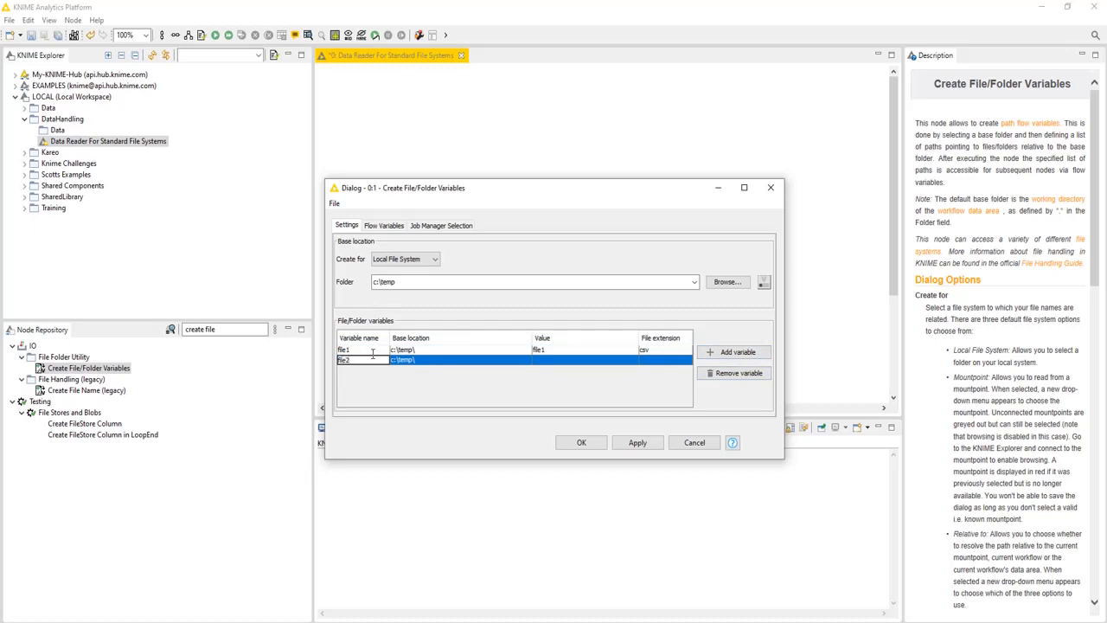
left_click(545, 360)
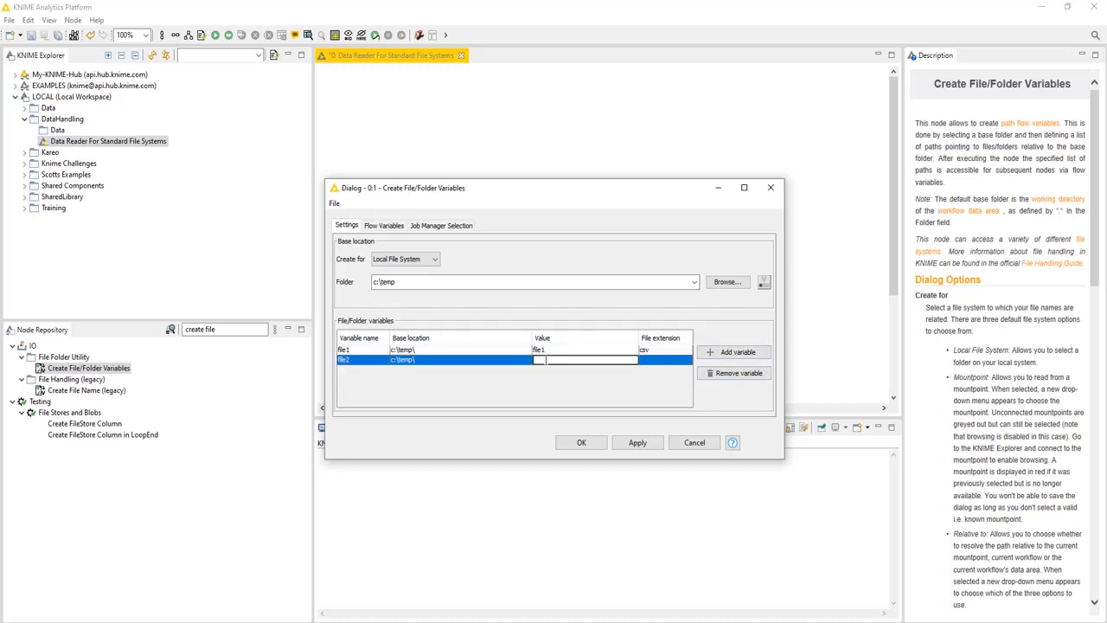
type("file2")
left_click(660, 359)
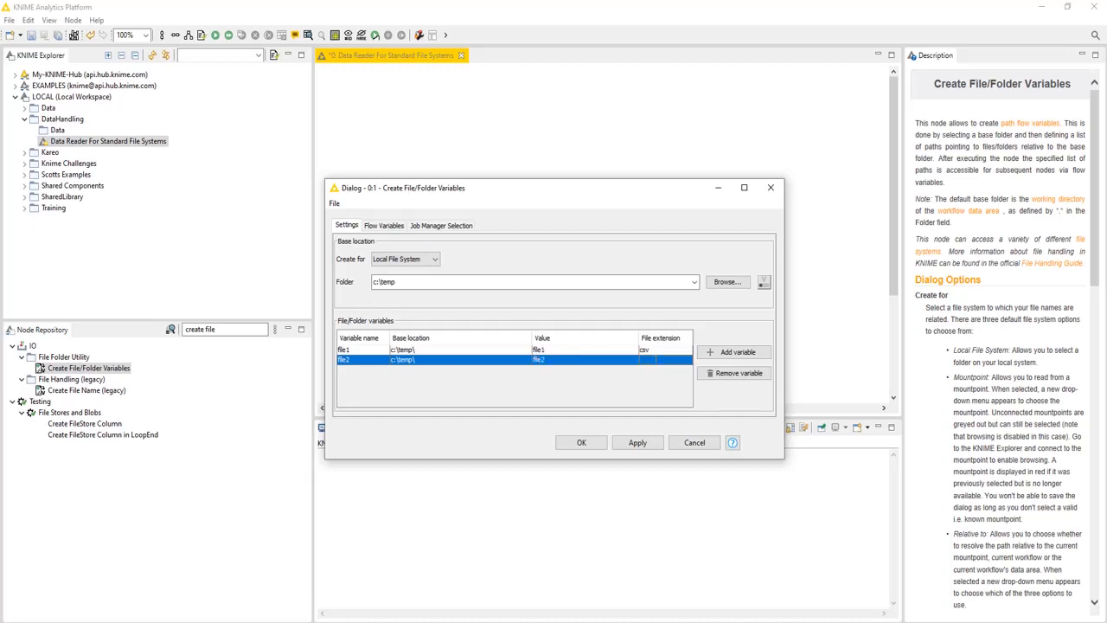
type("csv")
left_click(423, 363)
left_click(421, 348)
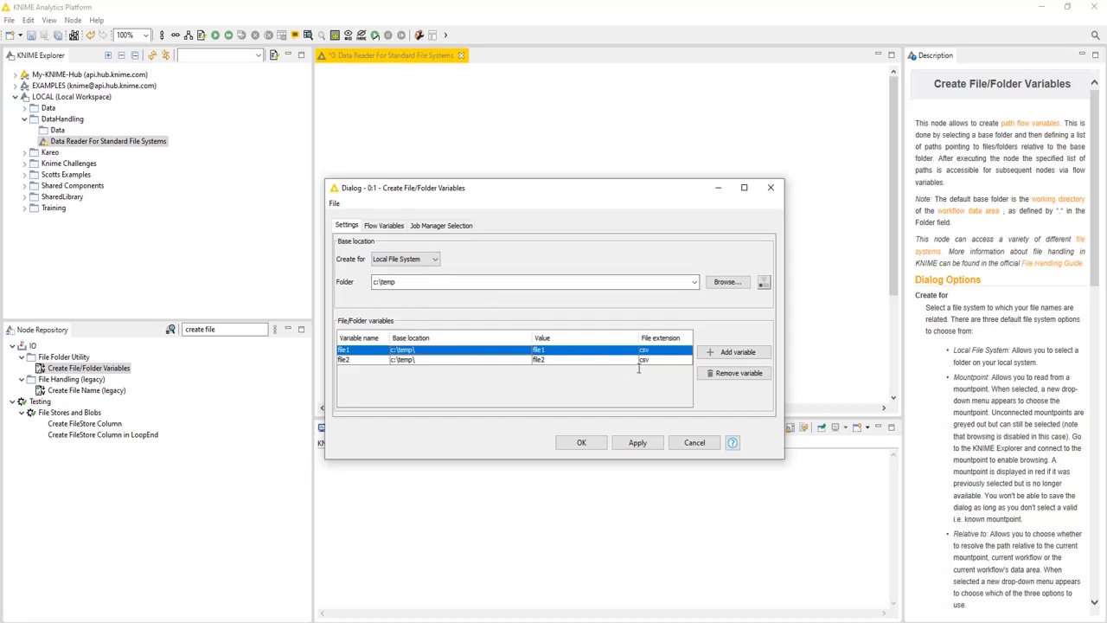
left_click(581, 442)
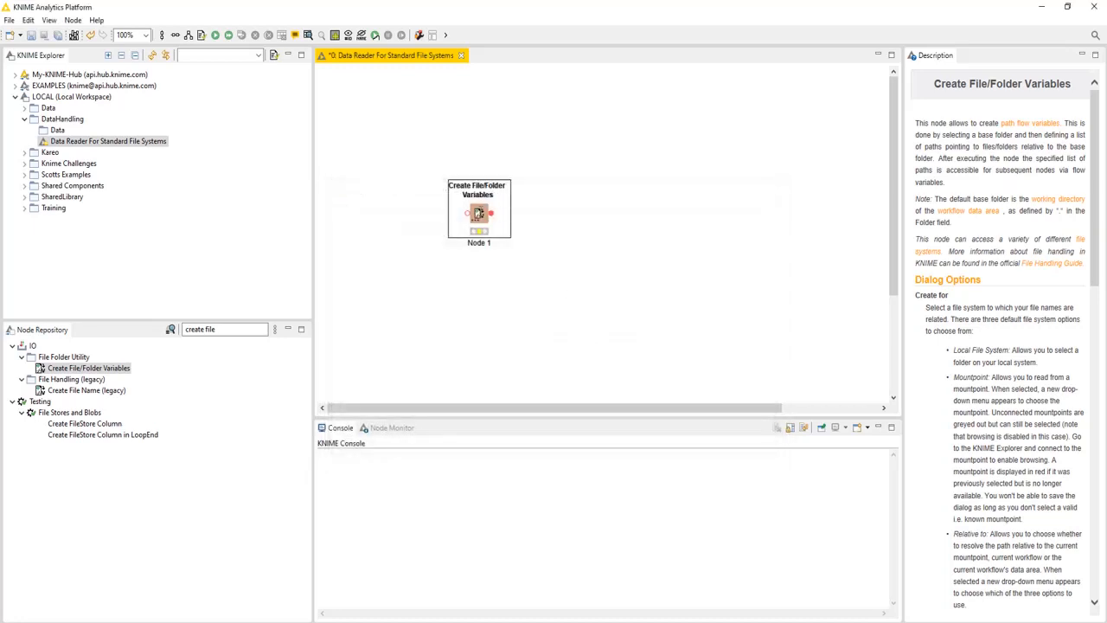
Execute the Create File/Folder Variables node and inspect its output flow variables with path information.
right_click(478, 212)
left_click(505, 232)
right_click(477, 212)
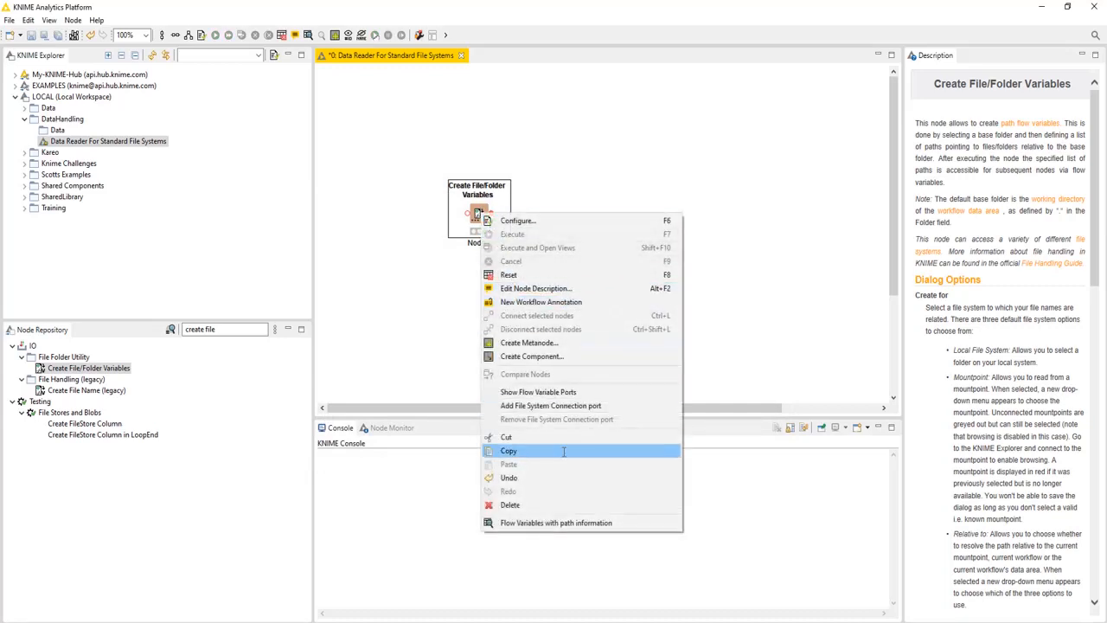
left_click(570, 523)
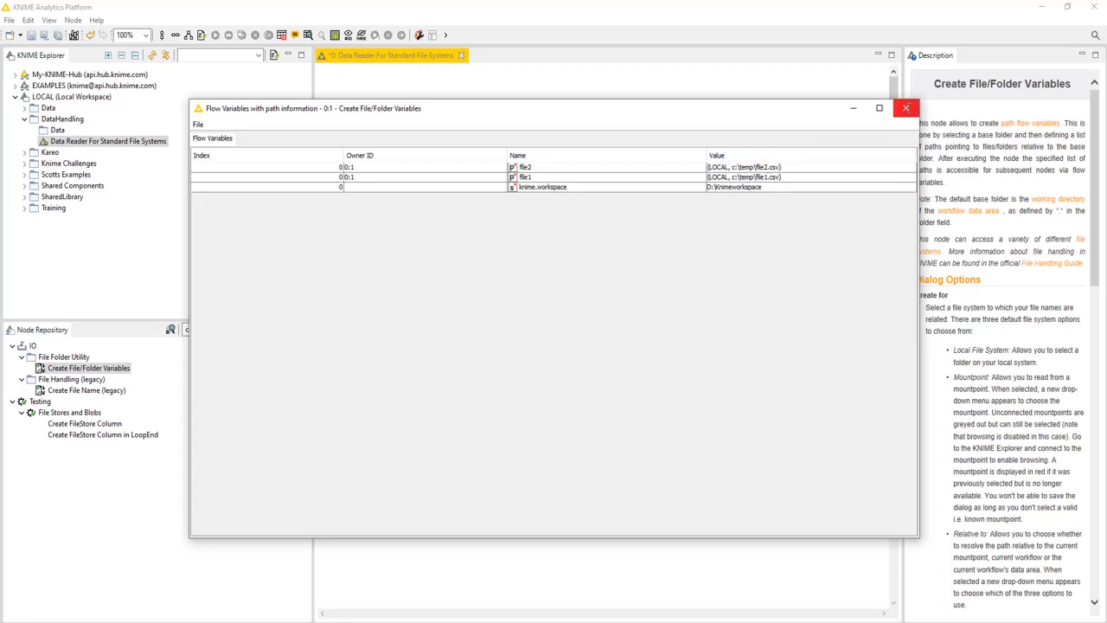
left_click(905, 108)
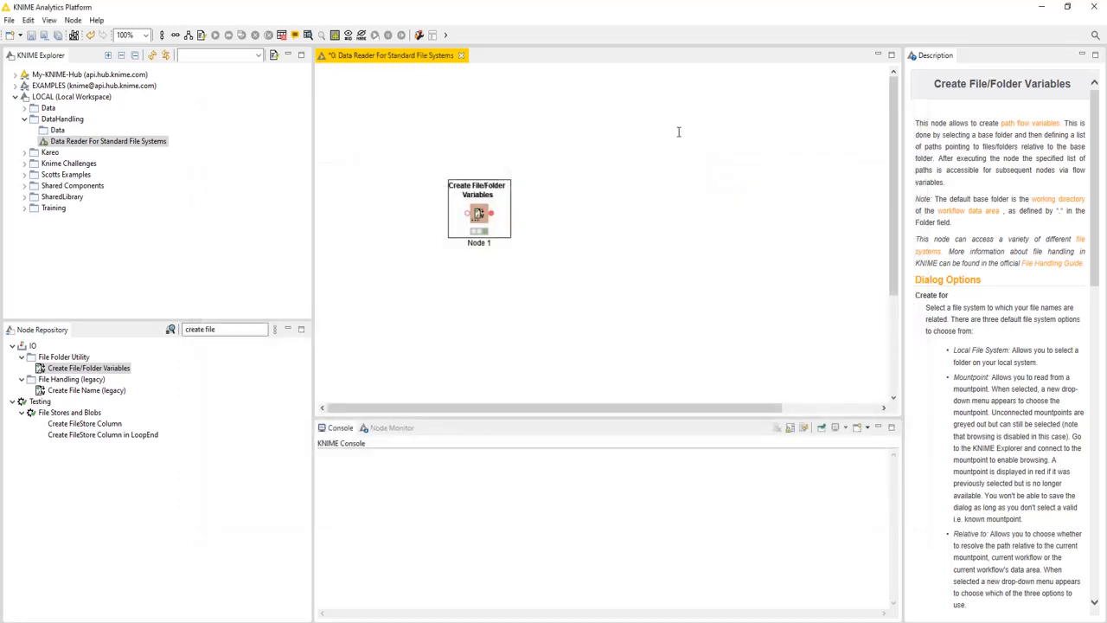